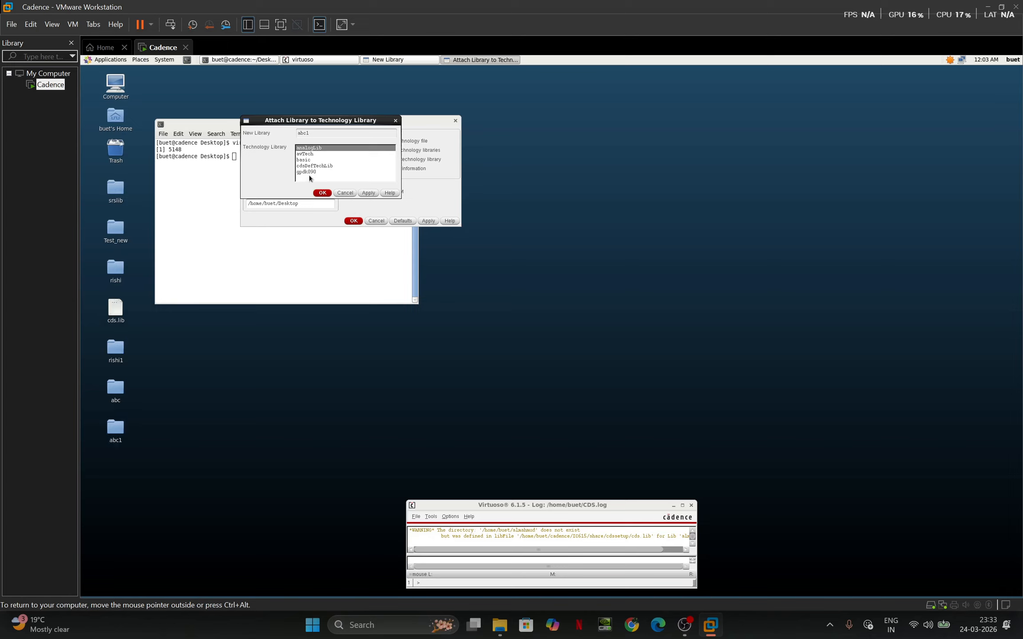
# Attach the new library abc1 to the gpdk090 technology library
pyautogui.click(320, 172)
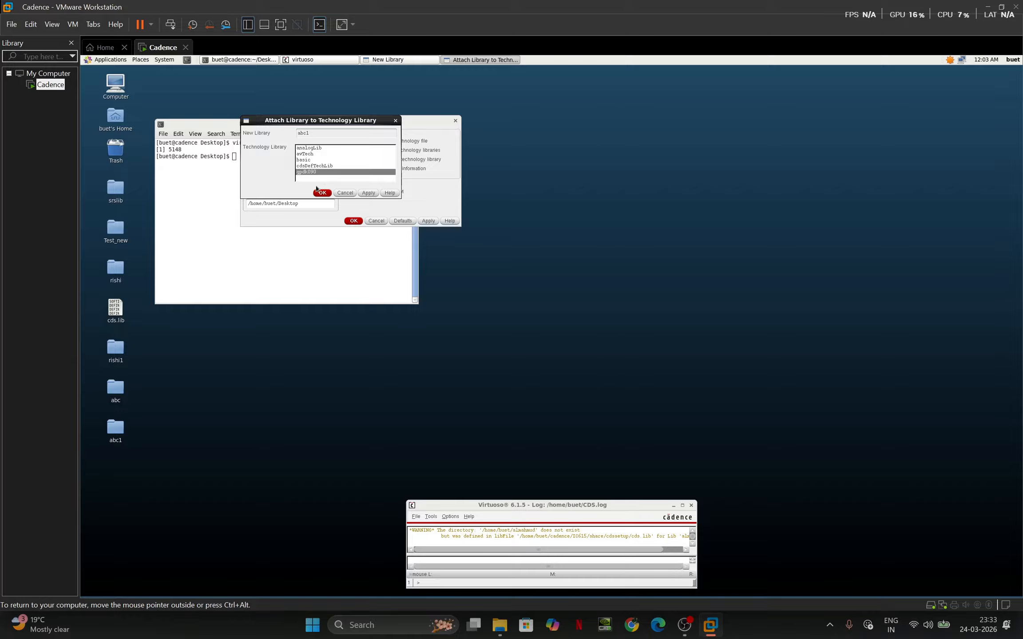
pyautogui.click(320, 192)
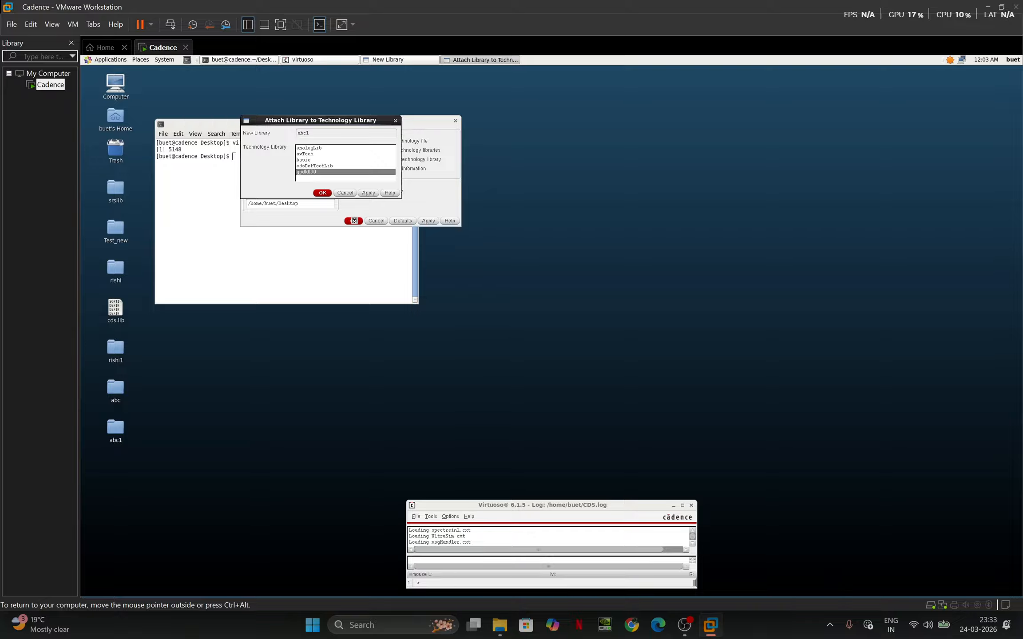
# Create a schematic cellview for a cell named inverter in library abc1 and maximize its editor window
pyautogui.click(416, 517)
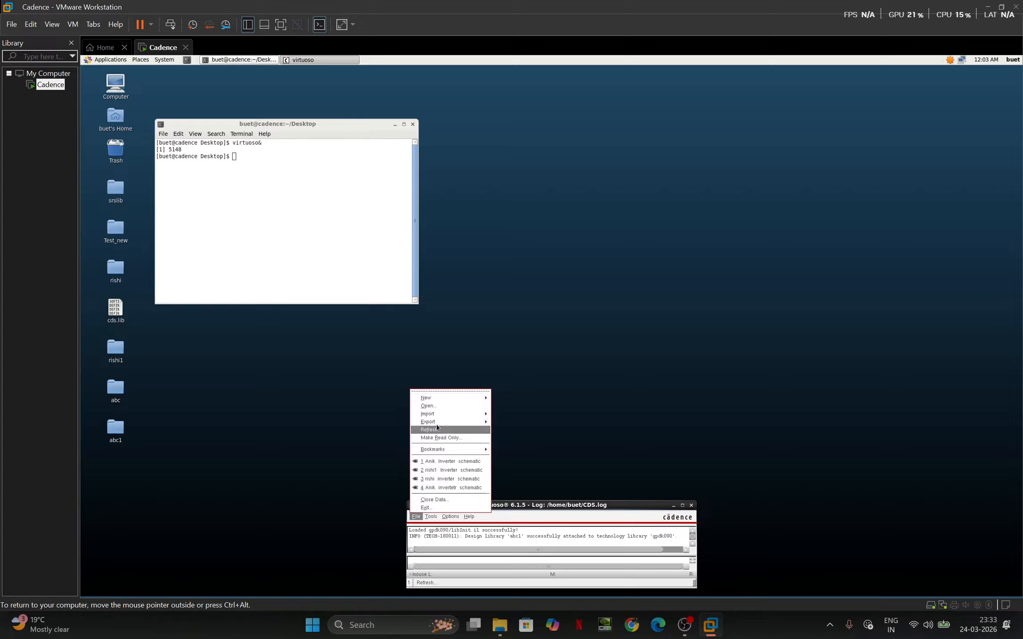
pyautogui.moveTo(437, 396)
pyautogui.click(504, 411)
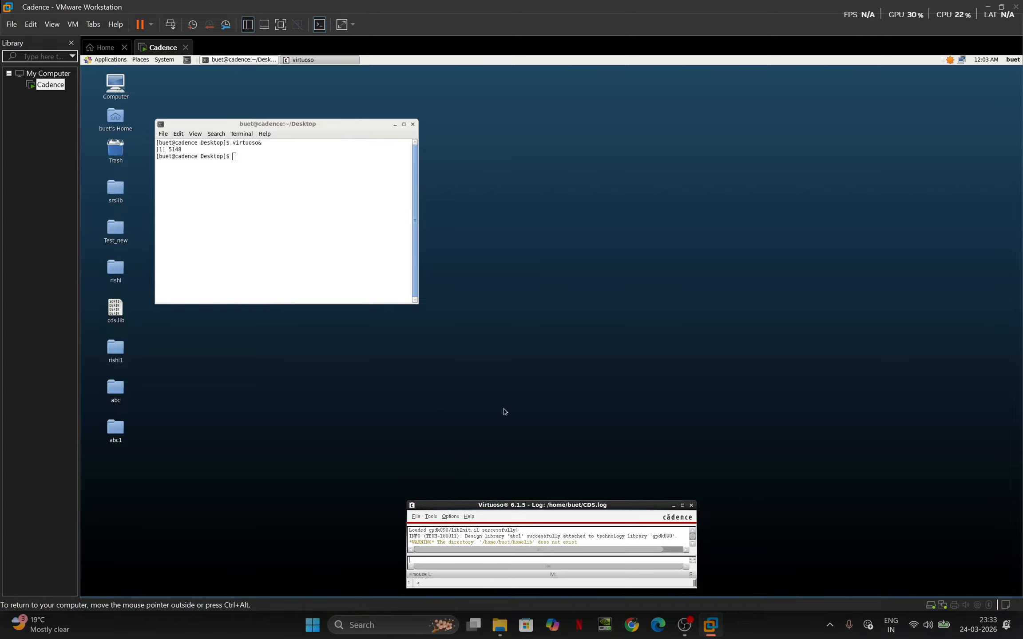
pyautogui.click(321, 137)
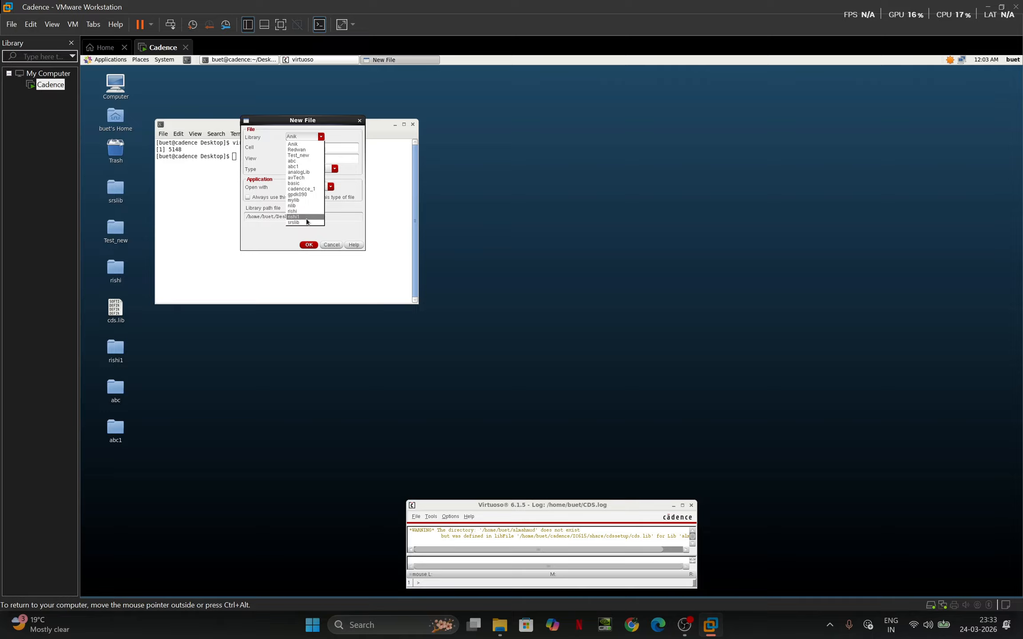
pyautogui.click(306, 167)
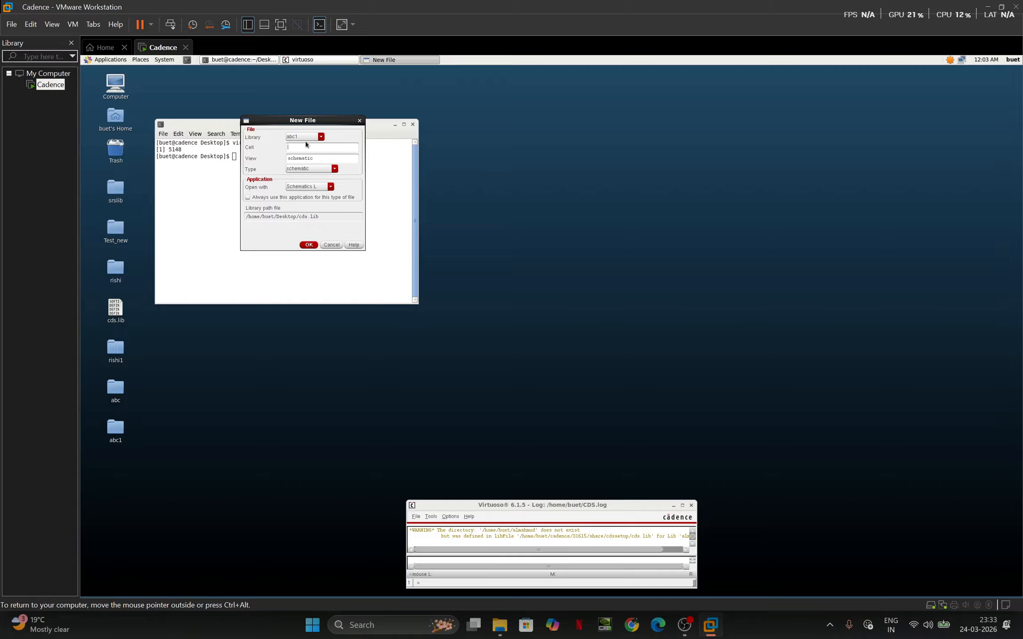
pyautogui.click(305, 148)
pyautogui.write('inverter')
pyautogui.click(308, 244)
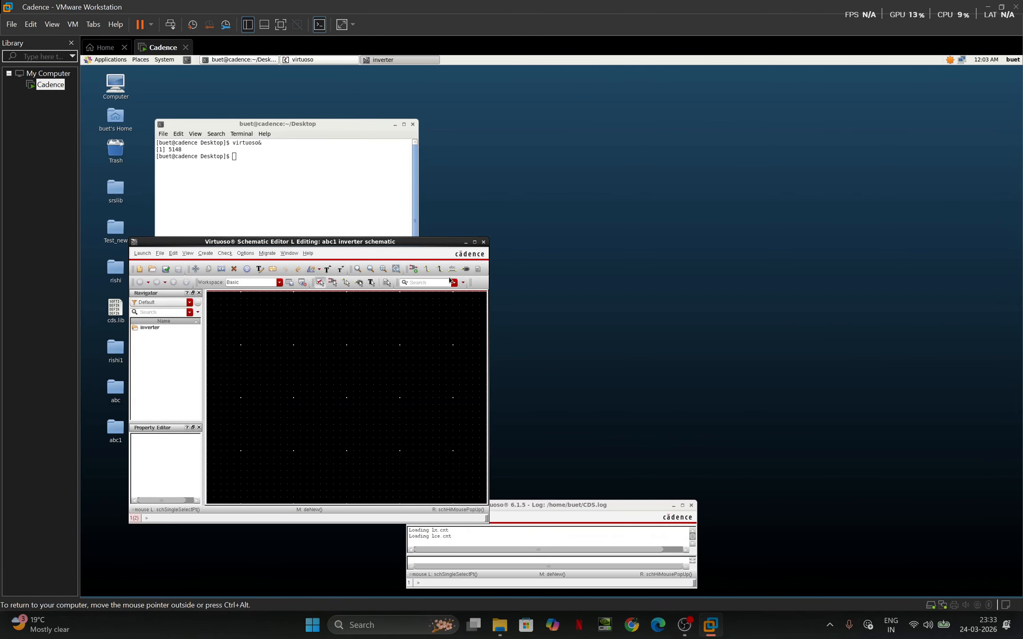
pyautogui.click(474, 243)
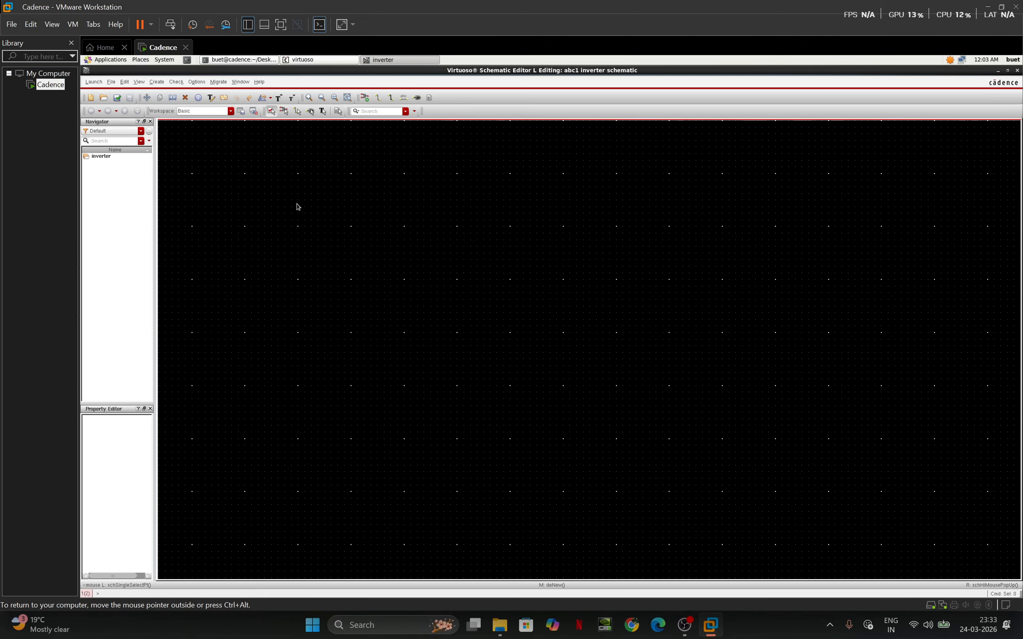
# Place an nmos1v symbol instance from the gpdk090 library in the schematic
pyautogui.click(153, 83)
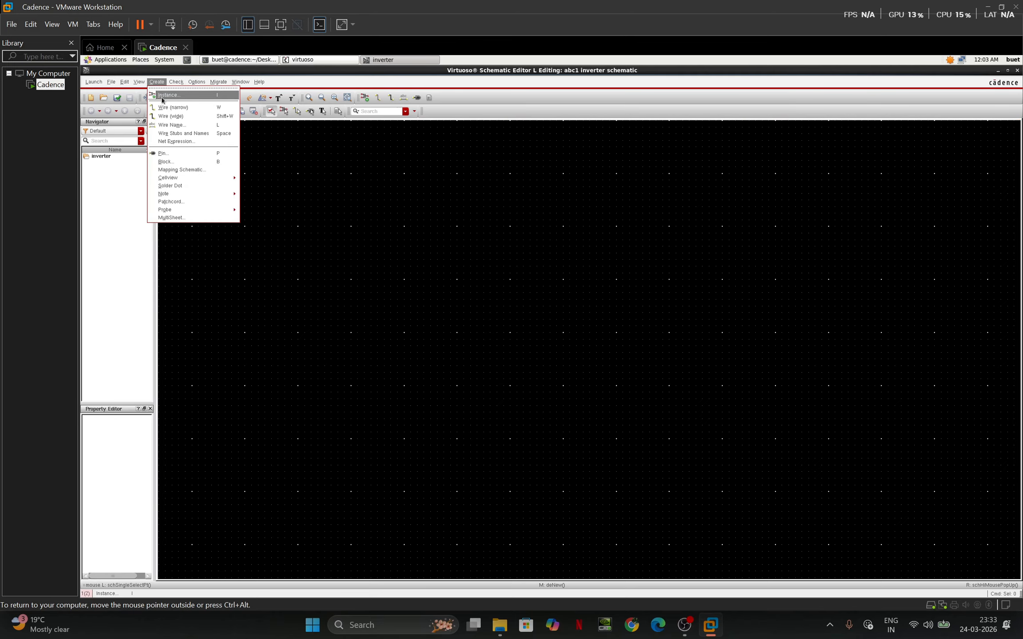
pyautogui.click(163, 95)
pyautogui.click(367, 136)
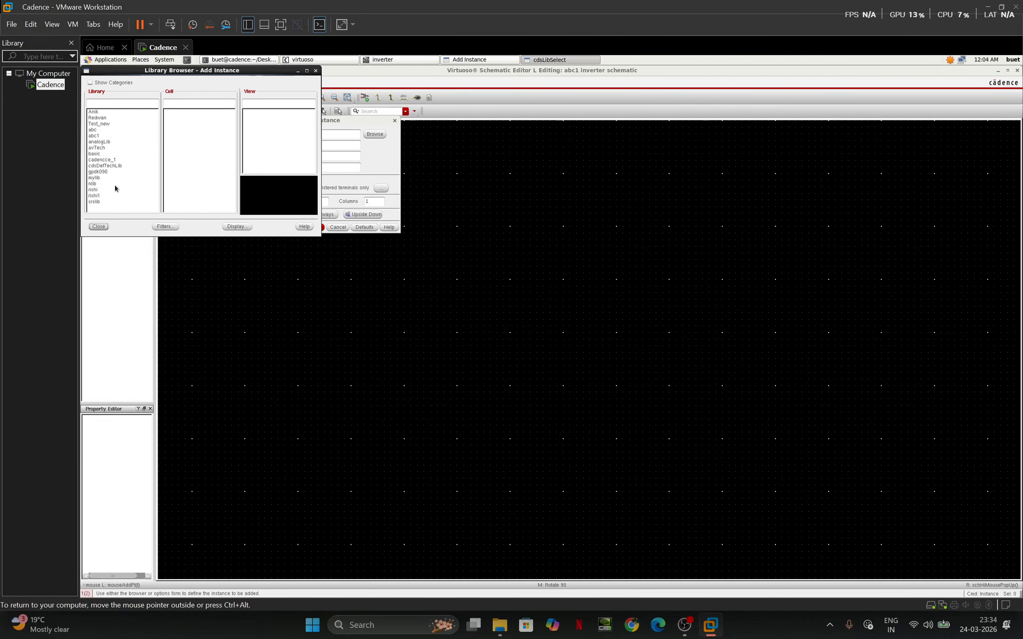
pyautogui.click(98, 172)
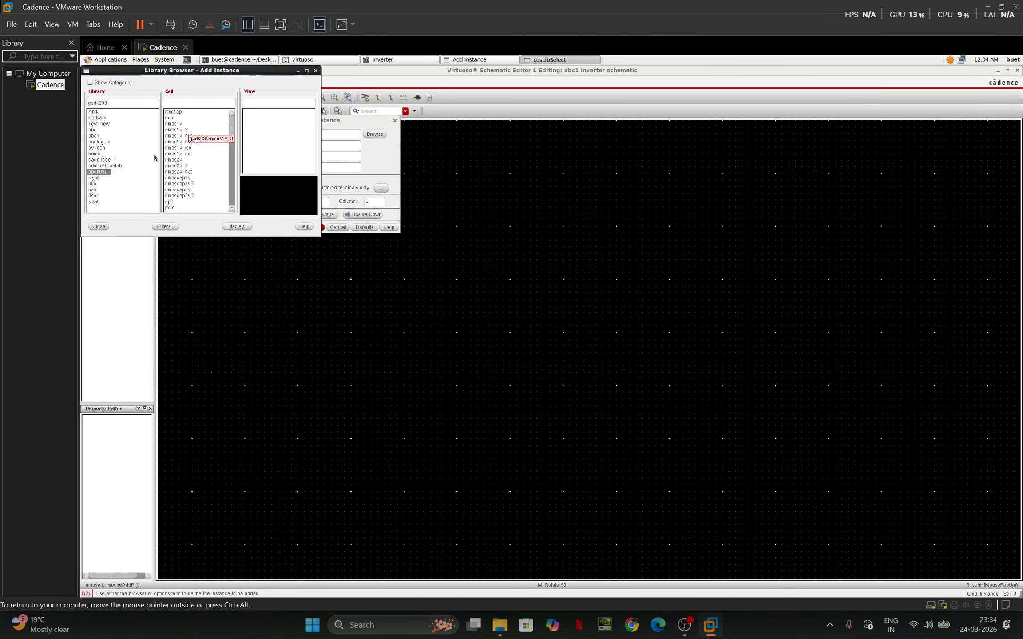
pyautogui.click(176, 124)
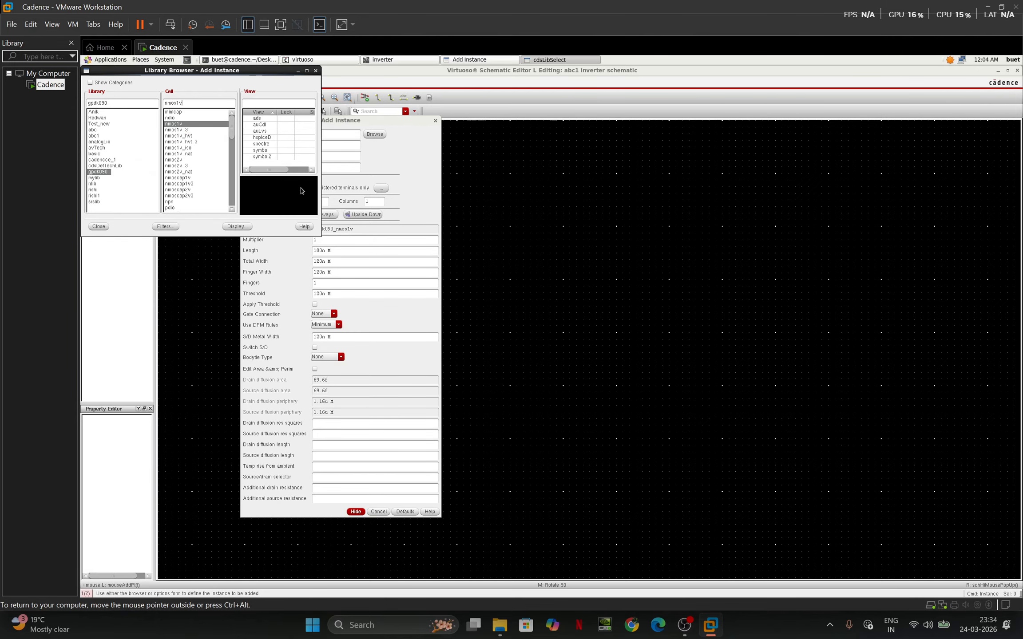
pyautogui.click(261, 151)
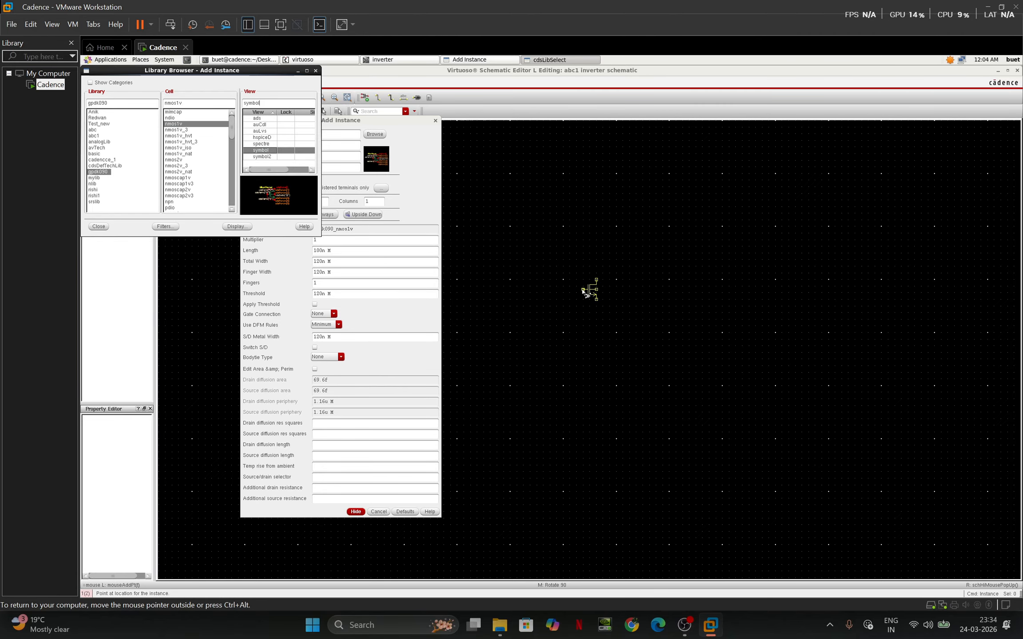
pyautogui.click(585, 293)
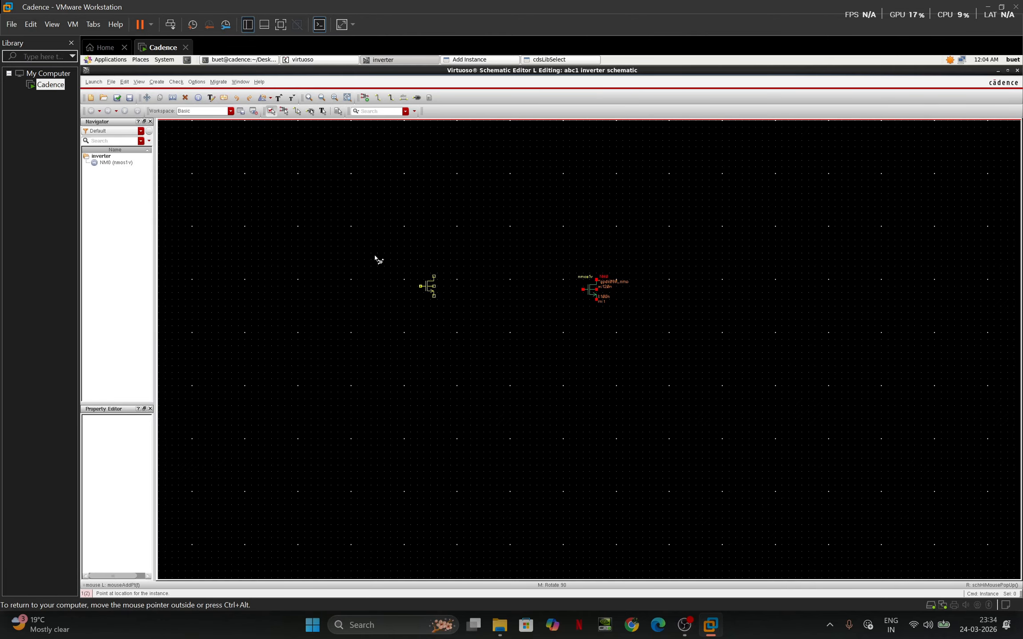
# Place a pmos1v symbol instance from the gpdk090 library above the NMOS transistor
pyautogui.click(156, 81)
pyautogui.click(170, 96)
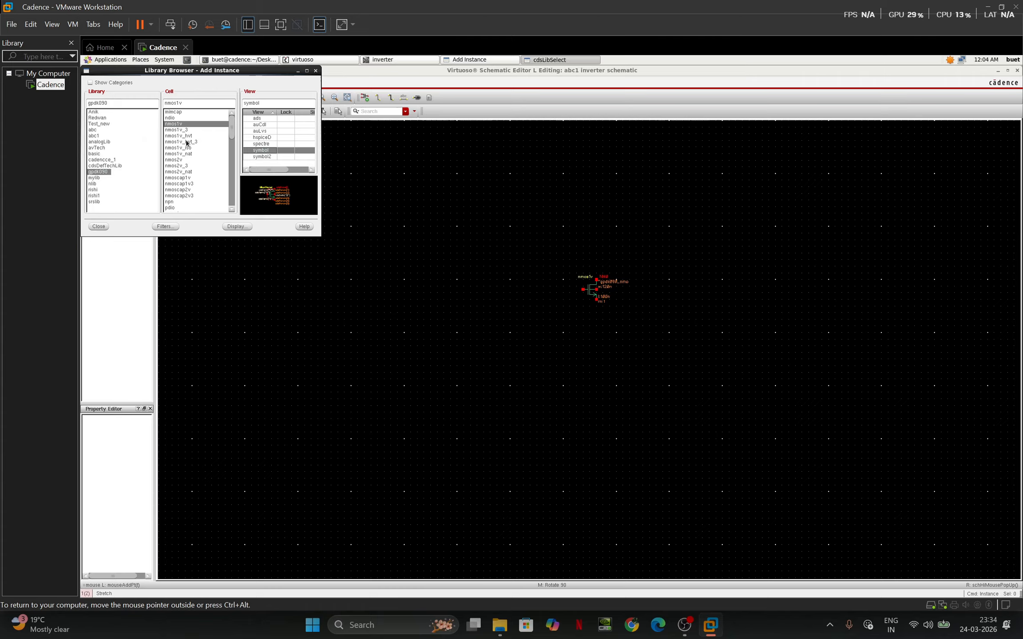
pyautogui.write('pmos')
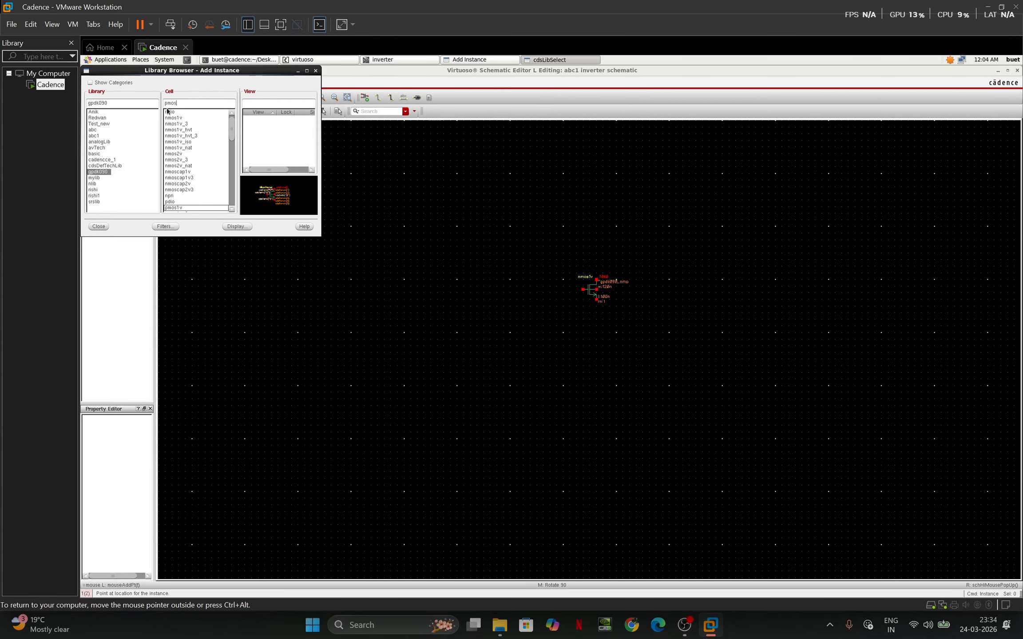
pyautogui.click(182, 207)
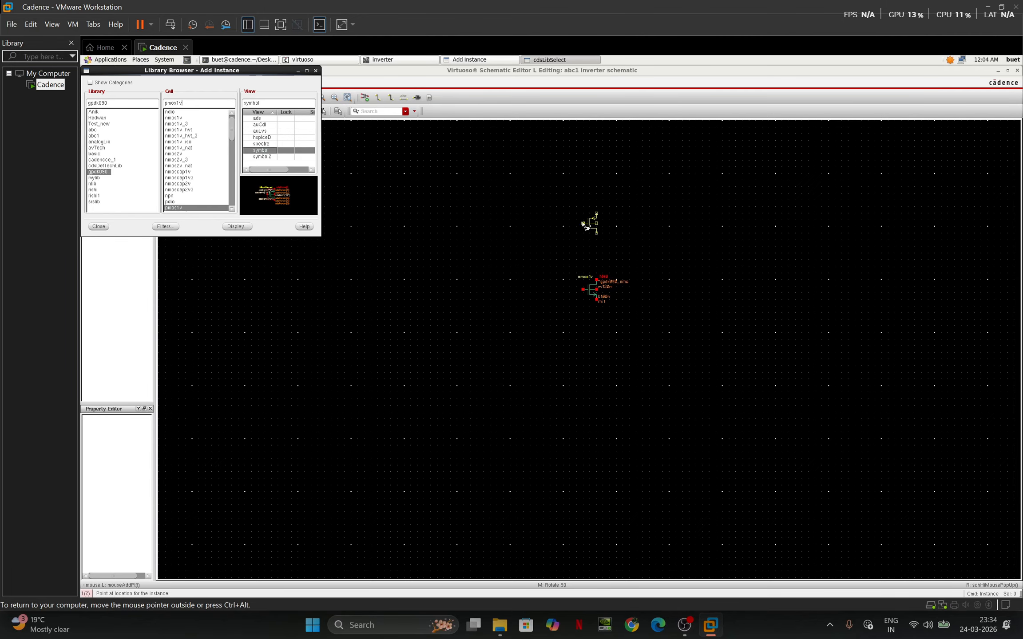
pyautogui.click(582, 224)
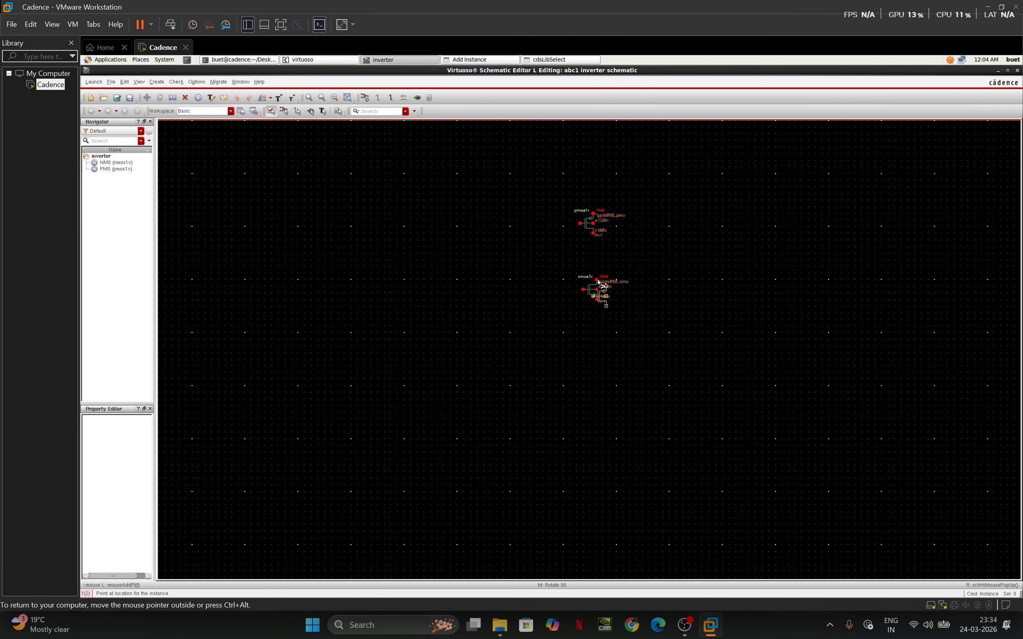
pyautogui.press('Escape')
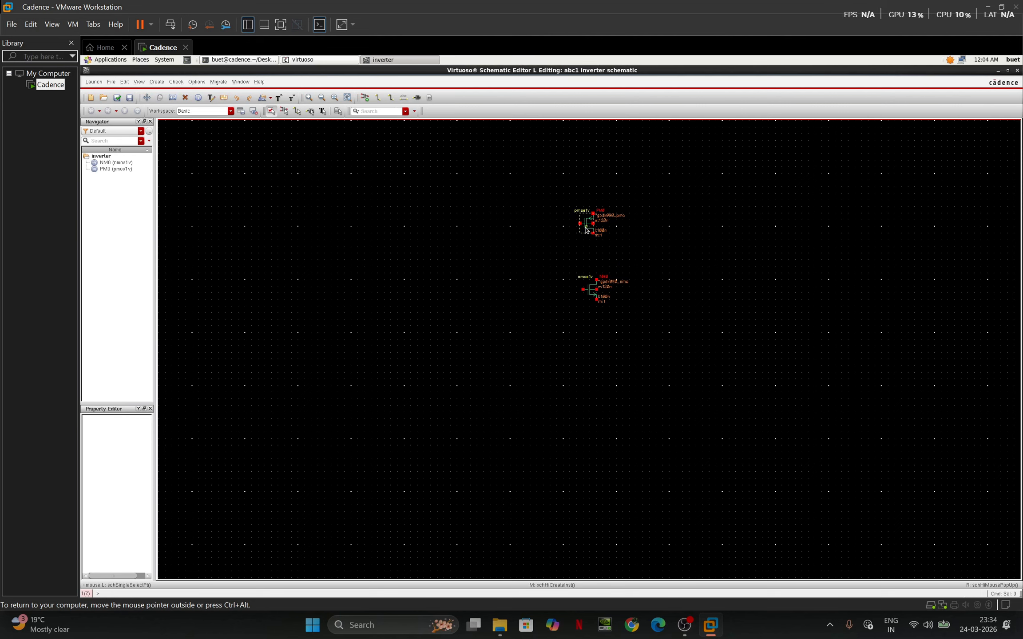
# Examine the object properties of the PMOS transistor, such as its length and width parameters
pyautogui.click(586, 230)
pyautogui.press('q')
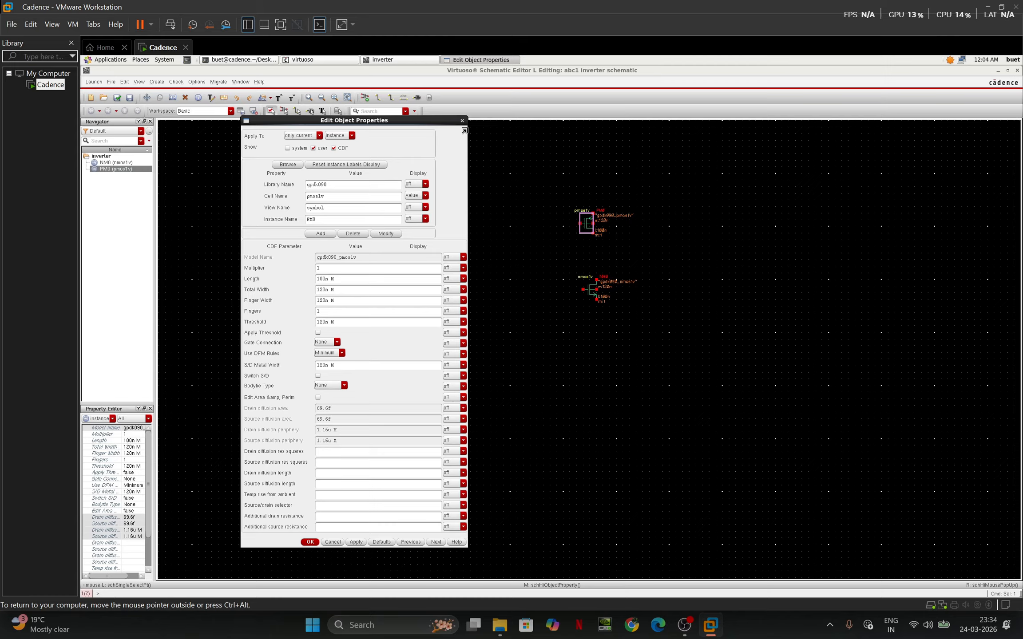
pyautogui.click(462, 121)
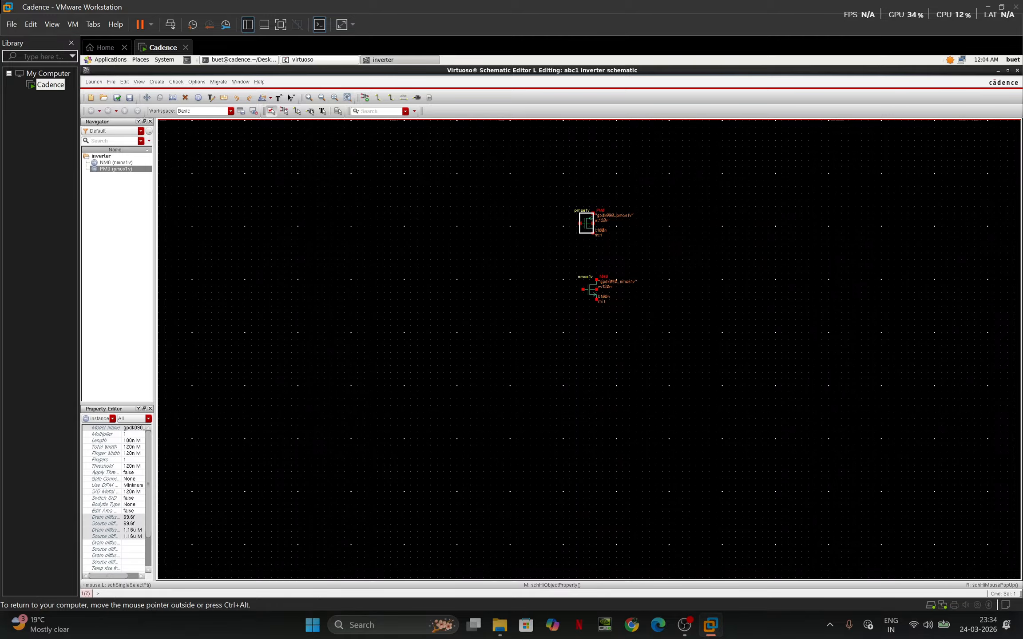
# Add an input pin named vin to the left of the two transistors
pyautogui.click(335, 98)
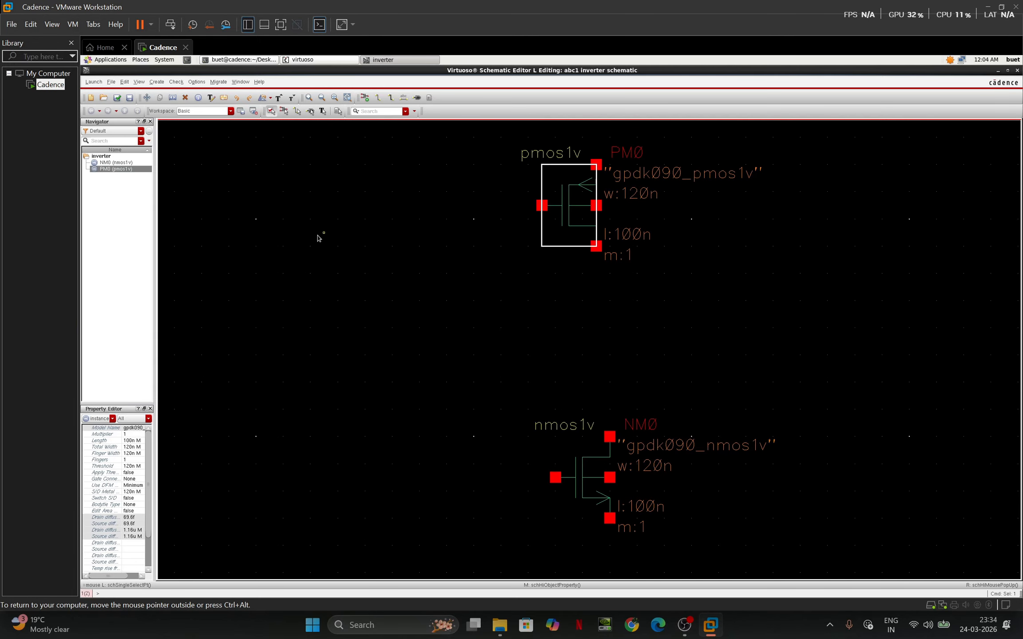
pyautogui.press('p')
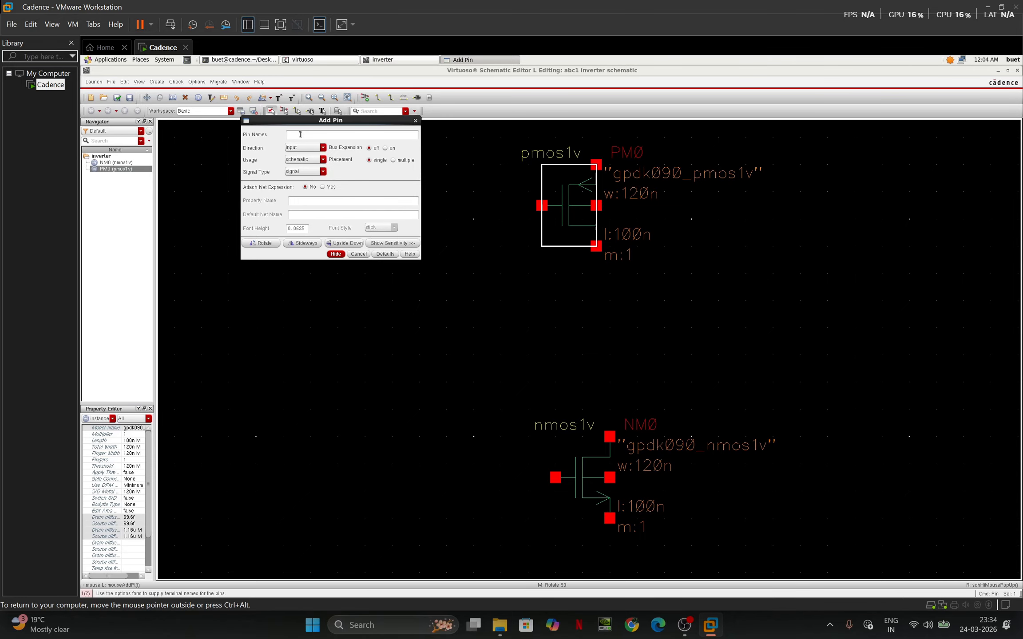
pyautogui.write('vin vdd')
pyautogui.press('BackSpace')
pyautogui.press('BackSpace')
pyautogui.press('BackSpace')
pyautogui.press('BackSpace')
pyautogui.click(336, 254)
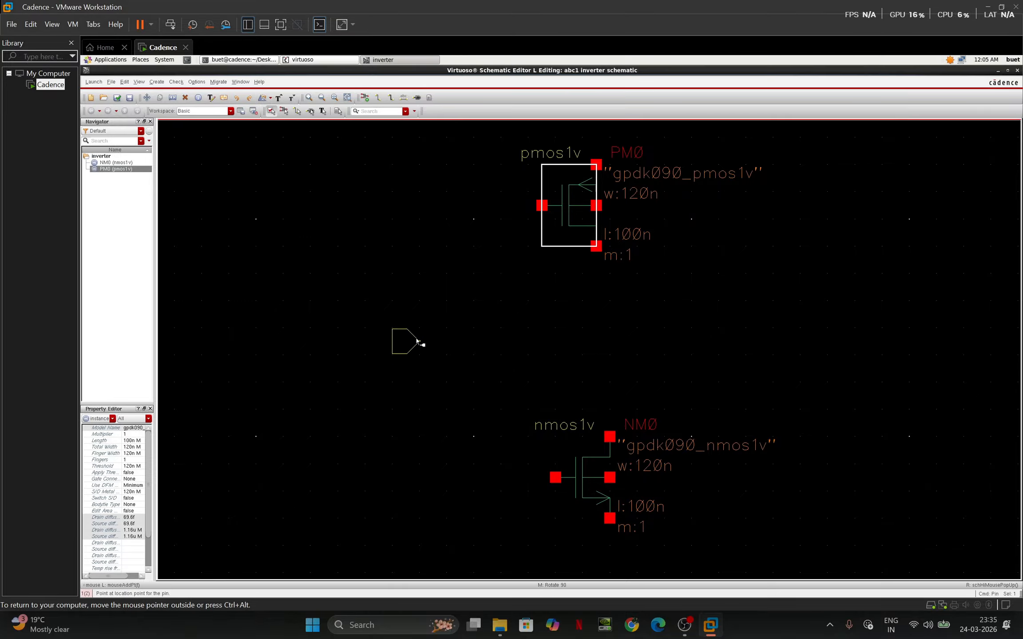
pyautogui.click(415, 339)
pyautogui.press('i')
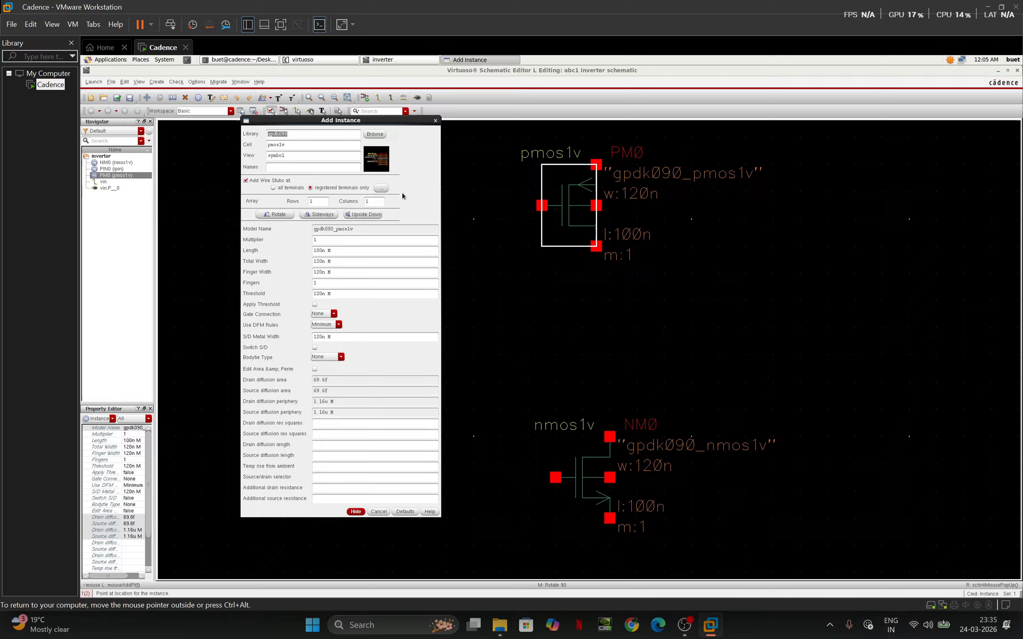
pyautogui.click(435, 121)
# Add an output pin named vout to the right of the two transistors
pyautogui.press('p')
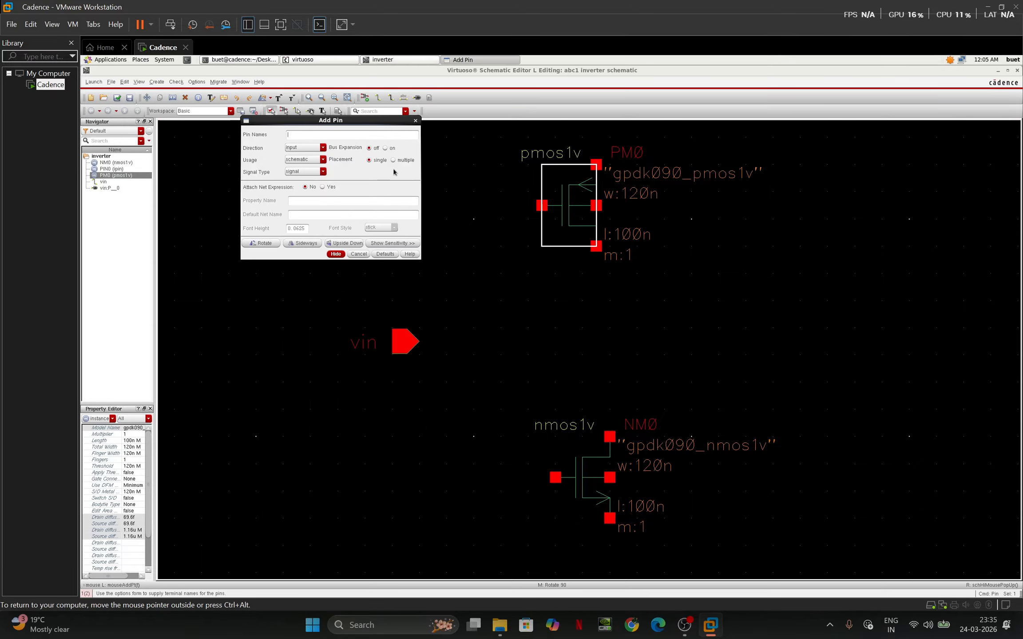
pyautogui.click(315, 150)
pyautogui.click(306, 155)
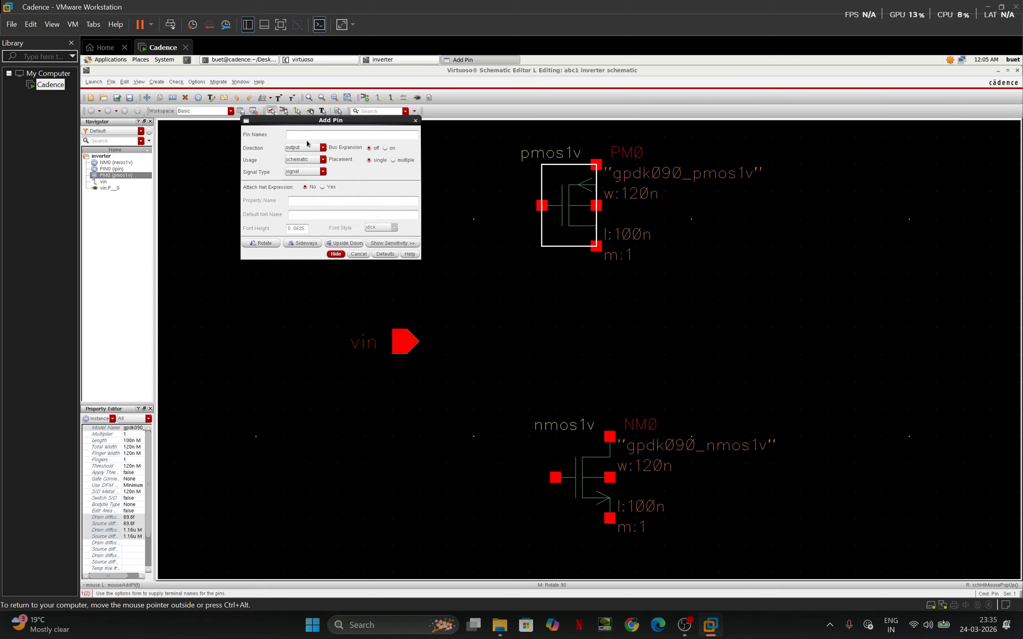
pyautogui.click(336, 254)
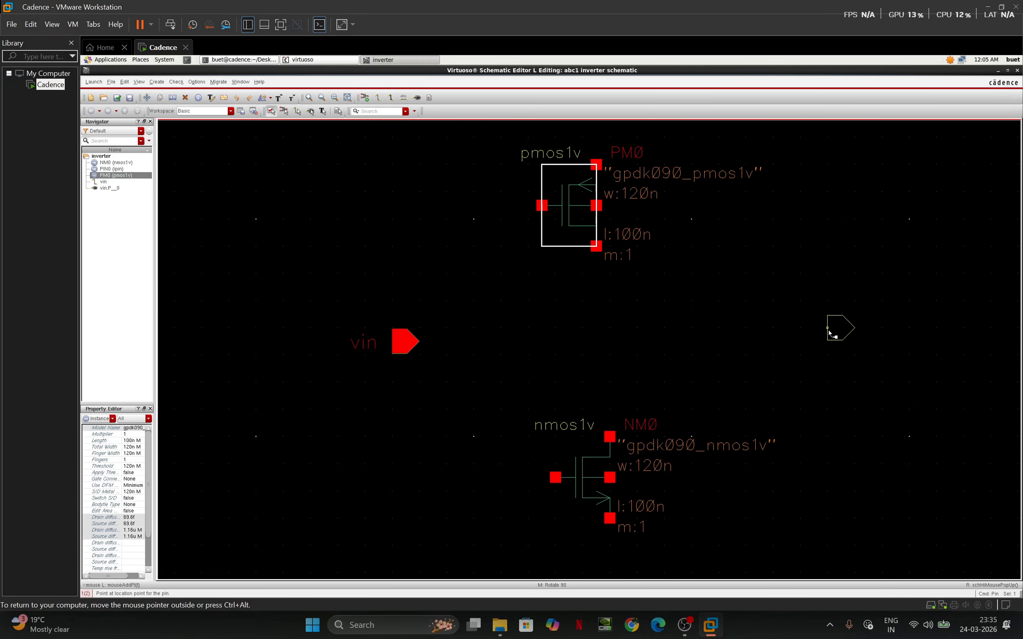
pyautogui.click(827, 328)
pyautogui.press('Escape')
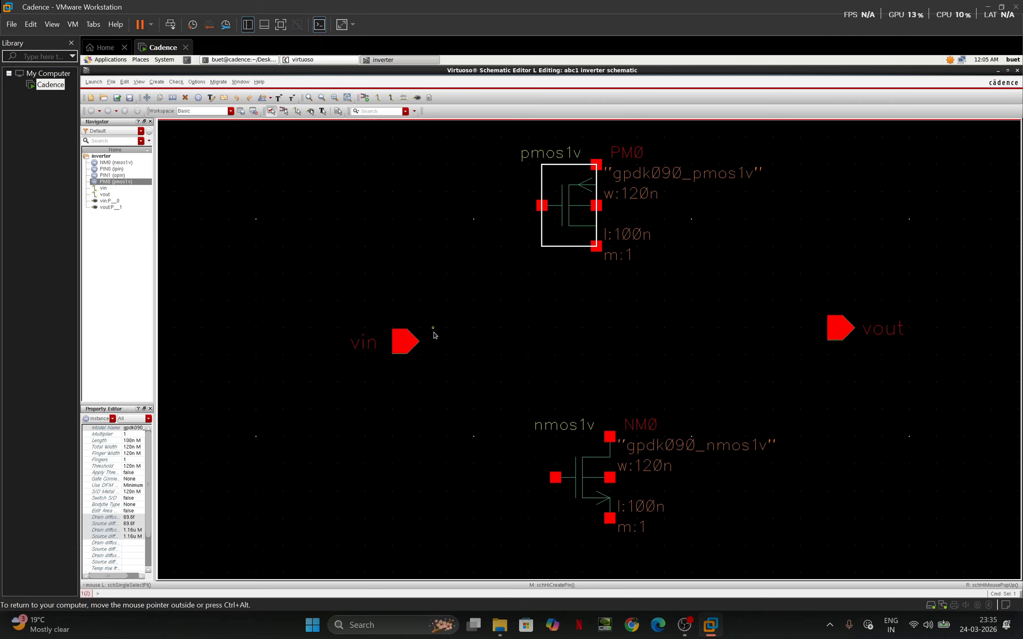
# Wire the vin pin to the gates of both the PMOS and the NMOS transistor
pyautogui.press('w')
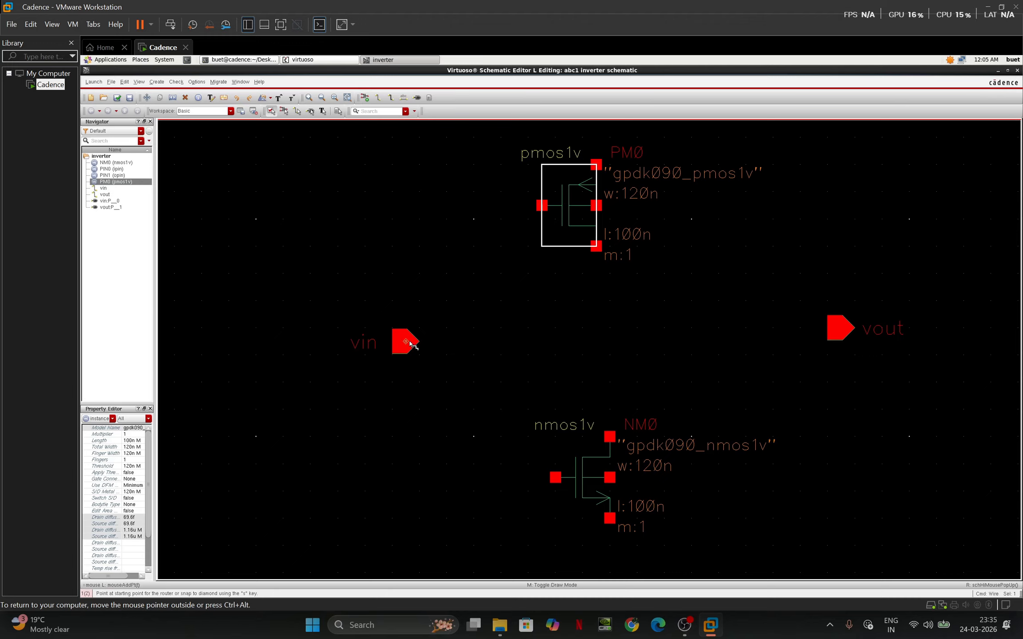
pyautogui.click(406, 343)
pyautogui.click(518, 211)
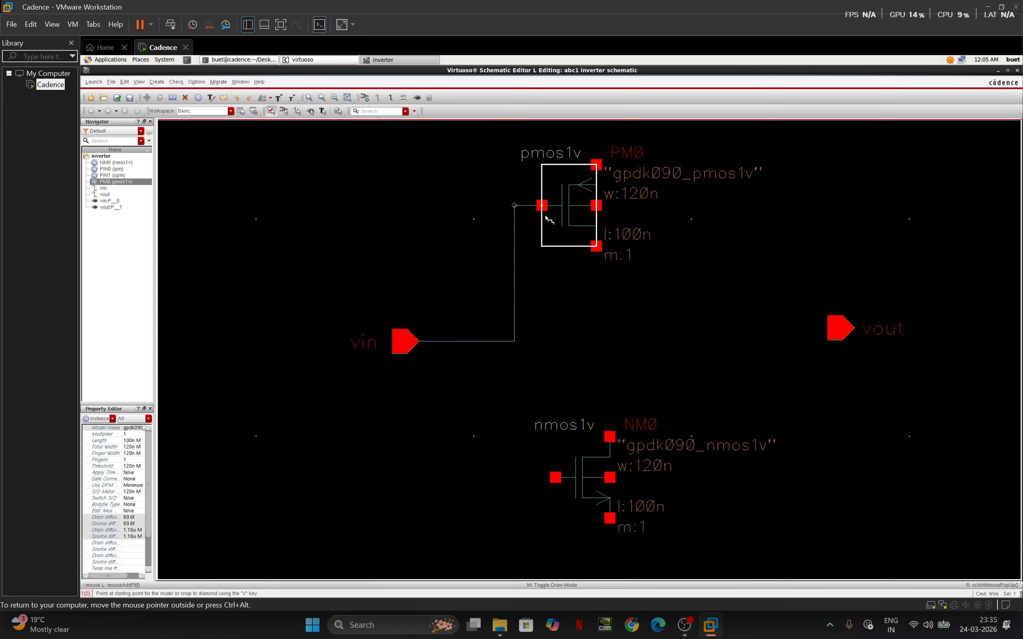
pyautogui.click(514, 342)
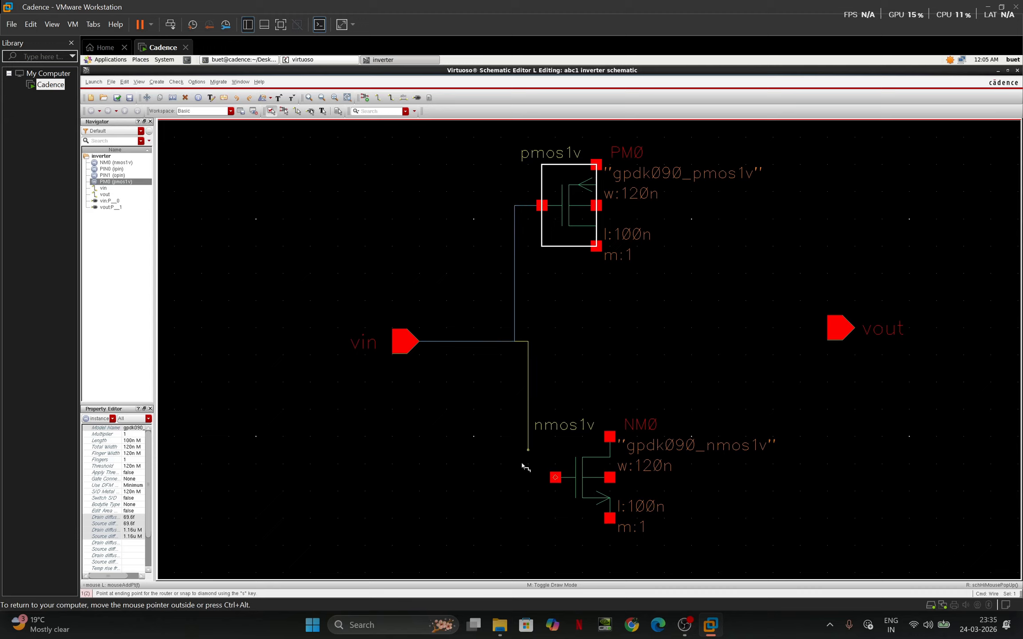
pyautogui.click(554, 481)
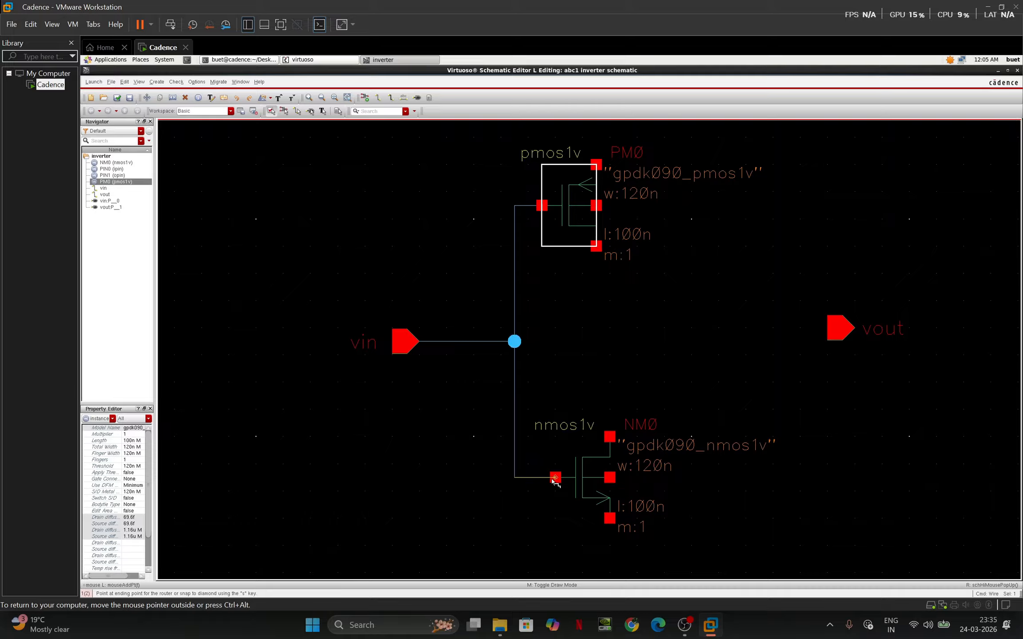
pyautogui.click(557, 479)
# Wire the body terminal to the source terminal on both the NMOS and the PMOS transistor
pyautogui.click(610, 519)
pyautogui.click(611, 478)
pyautogui.click(596, 165)
pyautogui.click(597, 206)
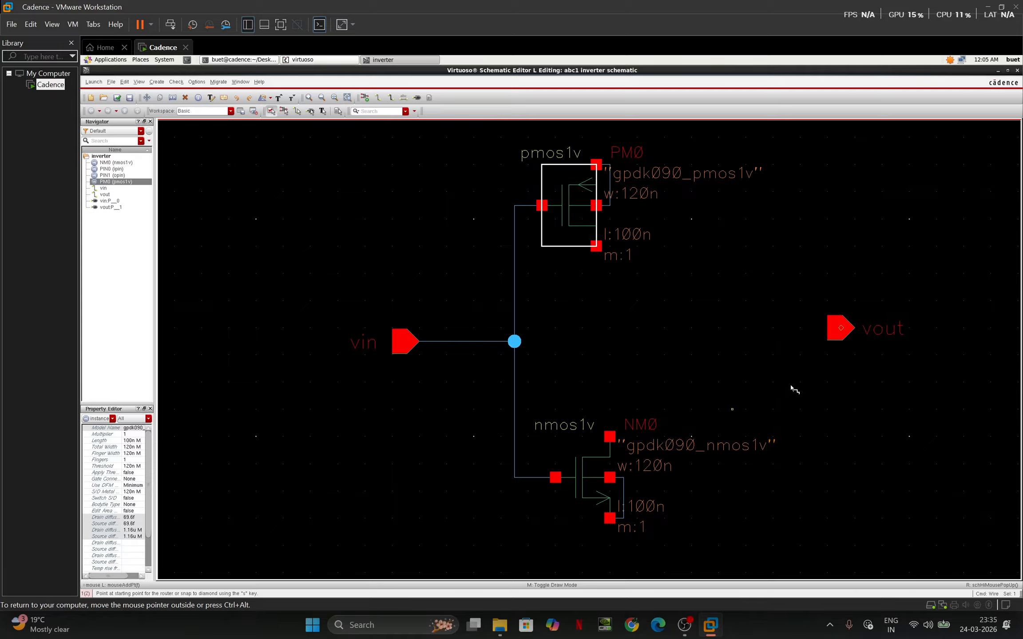
# Wire the vout pin to the drain terminals of both the PMOS and the NMOS transistor
pyautogui.click(840, 328)
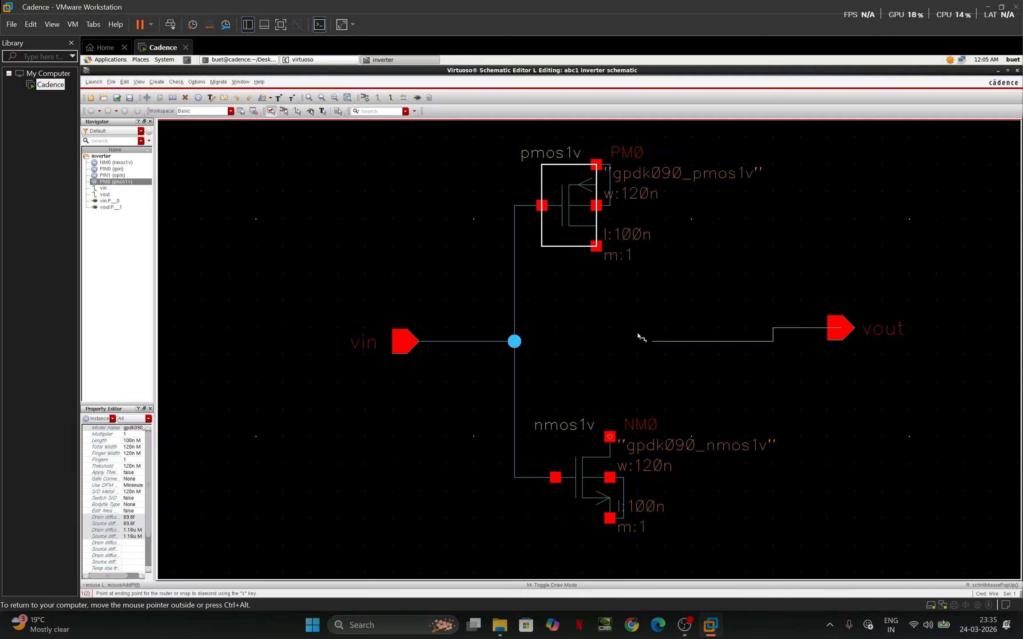
pyautogui.click(692, 328)
pyautogui.click(596, 247)
pyautogui.click(691, 328)
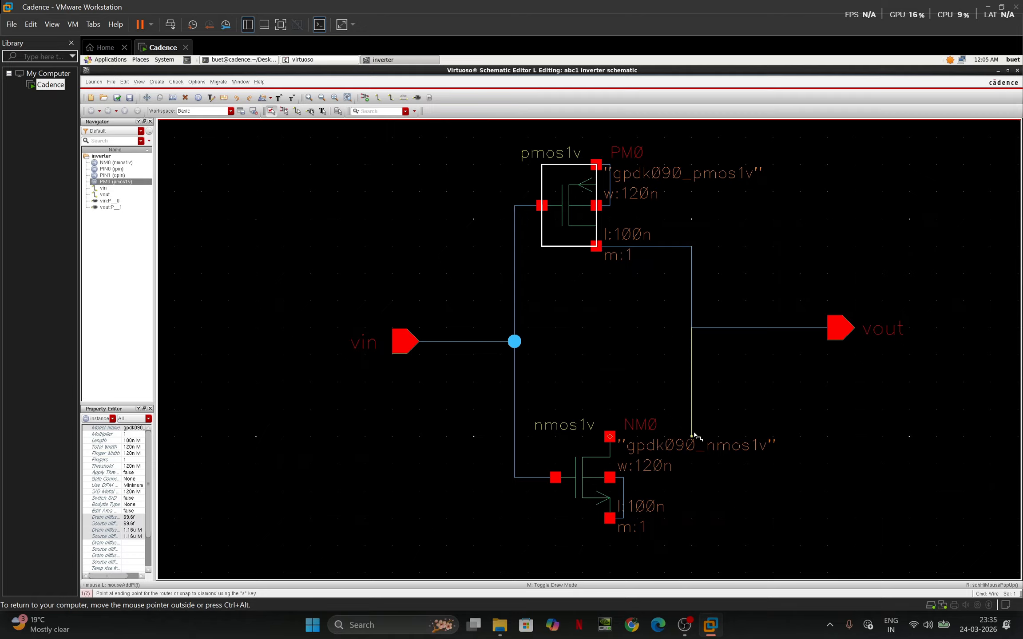
pyautogui.click(609, 437)
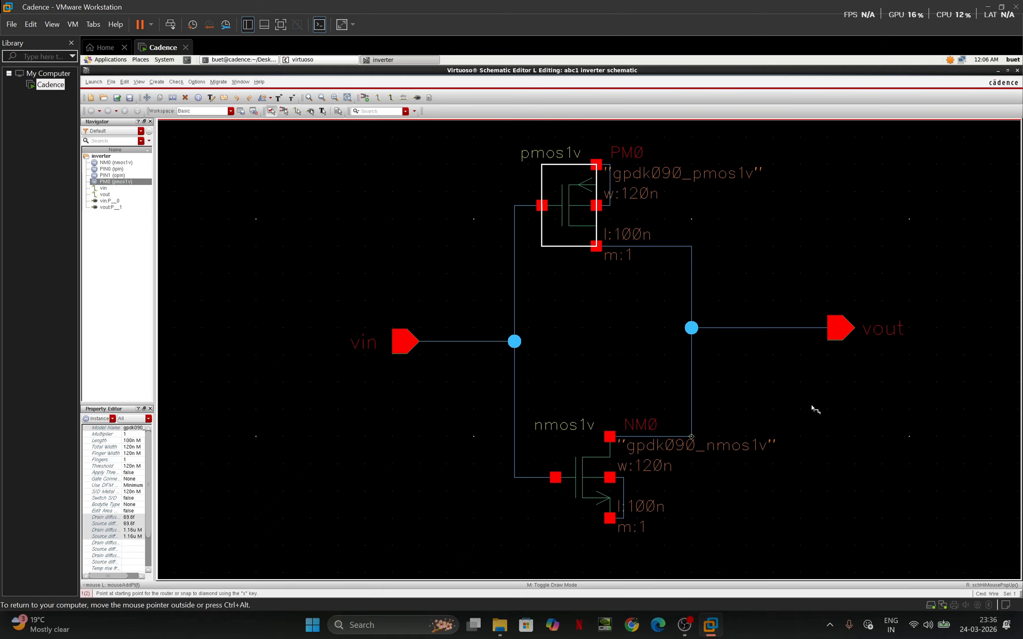
# Place a vdc source symbol from analogLib above and to the right of the PMOS transistor
pyautogui.press('i')
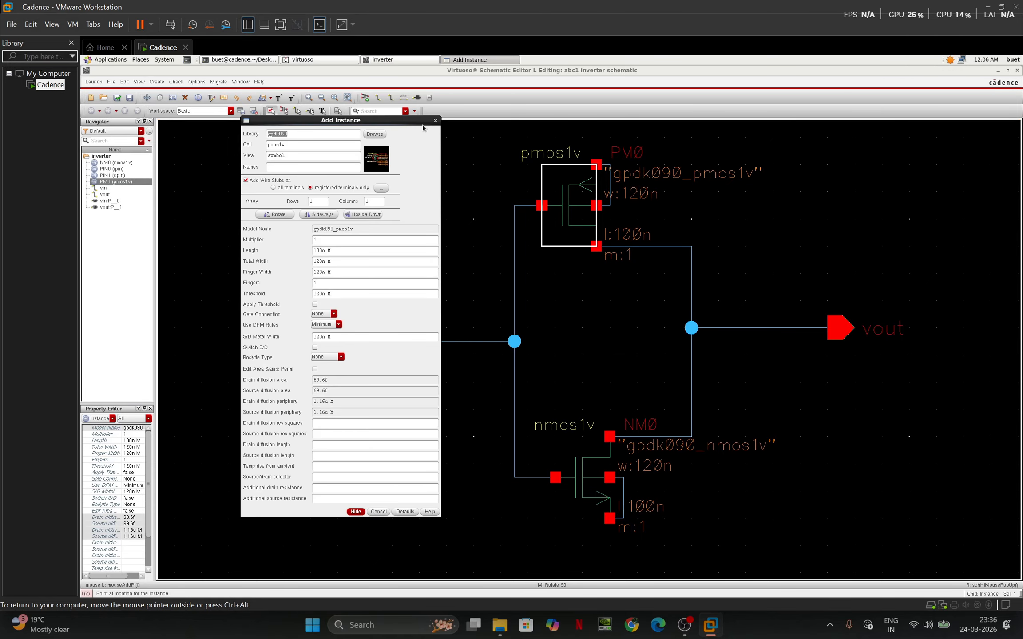
pyautogui.click(435, 120)
pyautogui.click(162, 82)
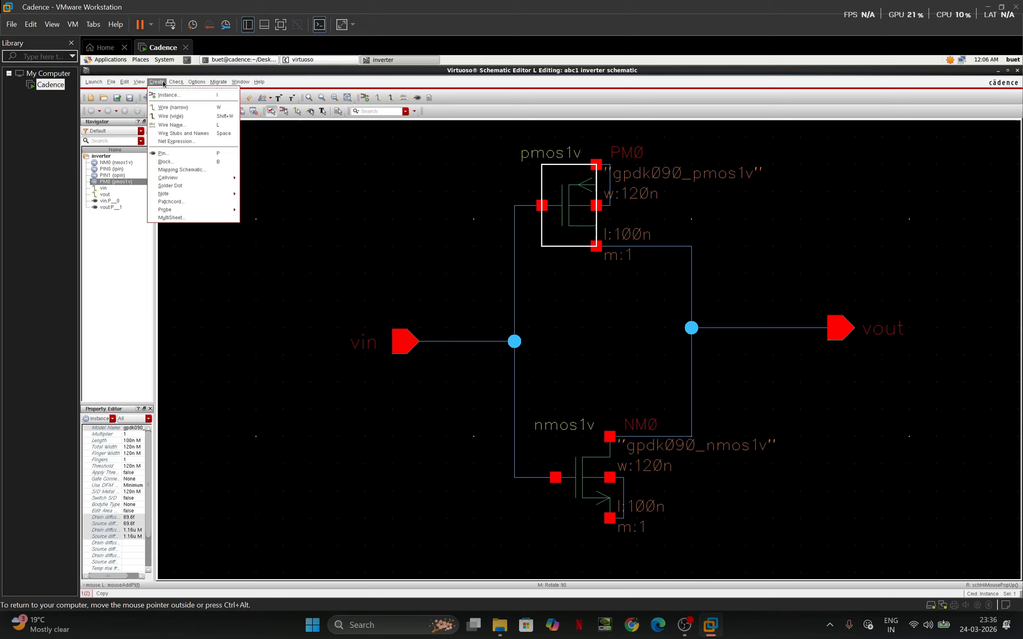
pyautogui.moveTo(151, 82)
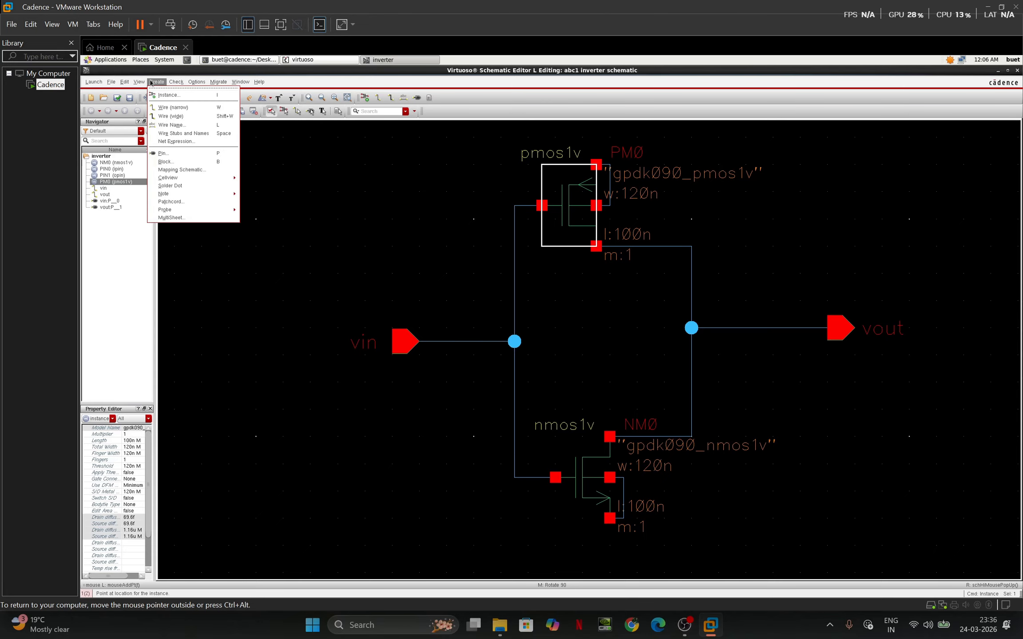
pyautogui.click(167, 95)
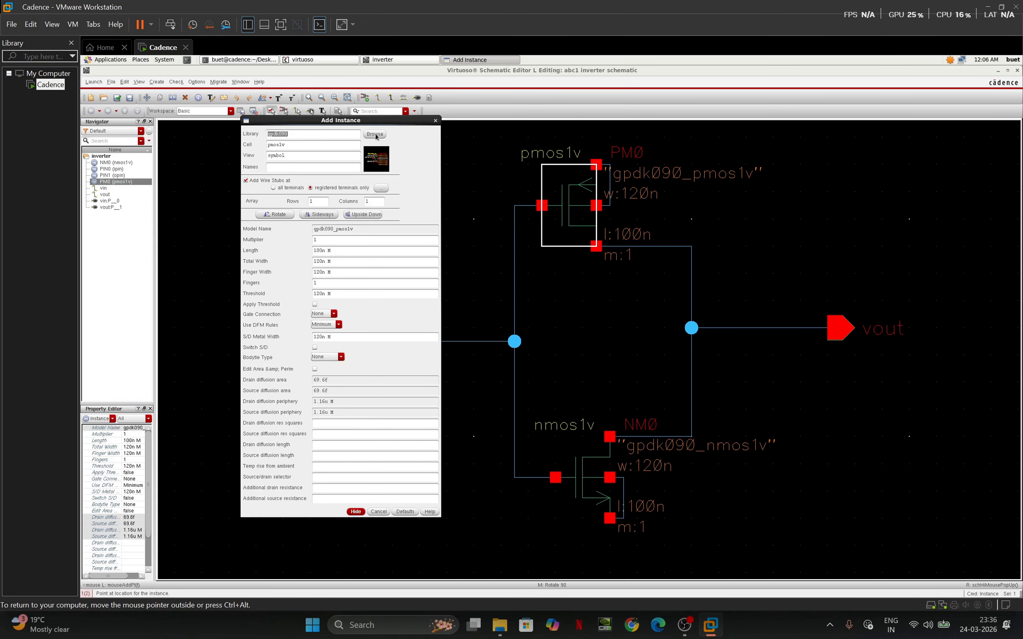
pyautogui.click(374, 134)
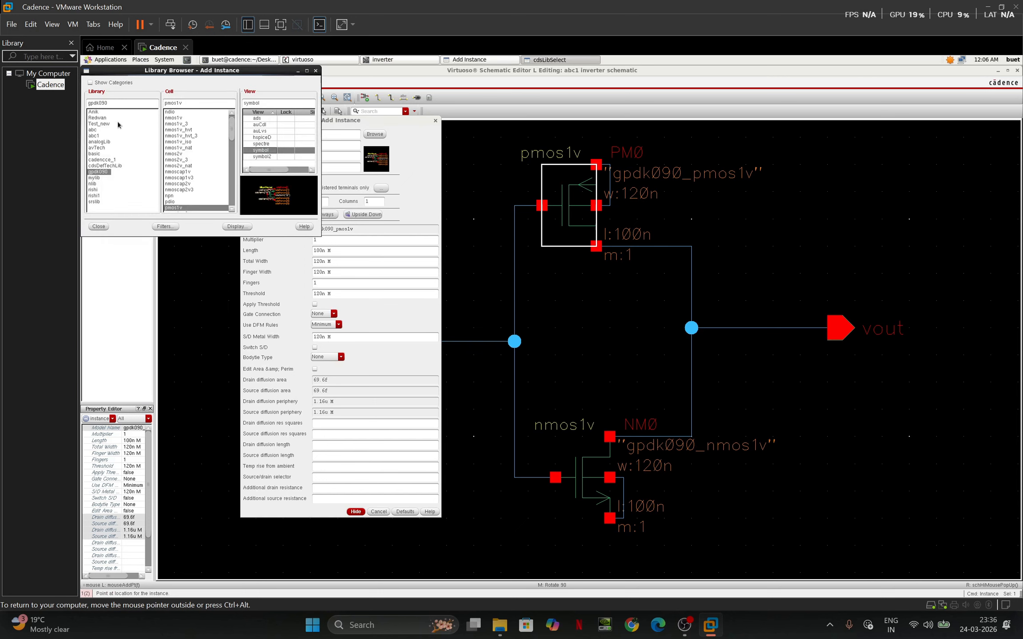
pyautogui.click(99, 142)
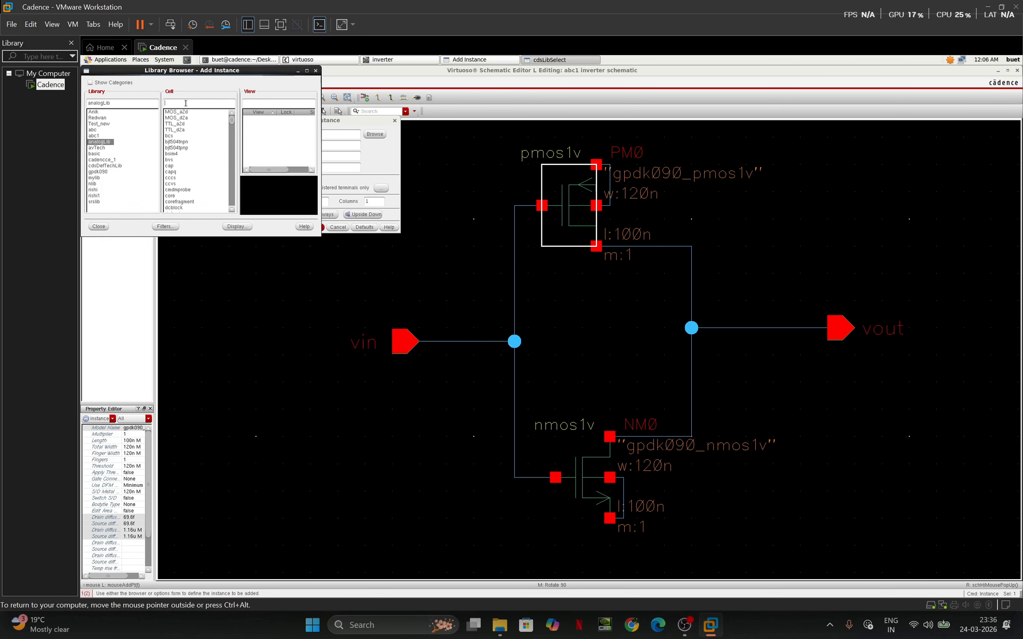
pyautogui.write('vdc')
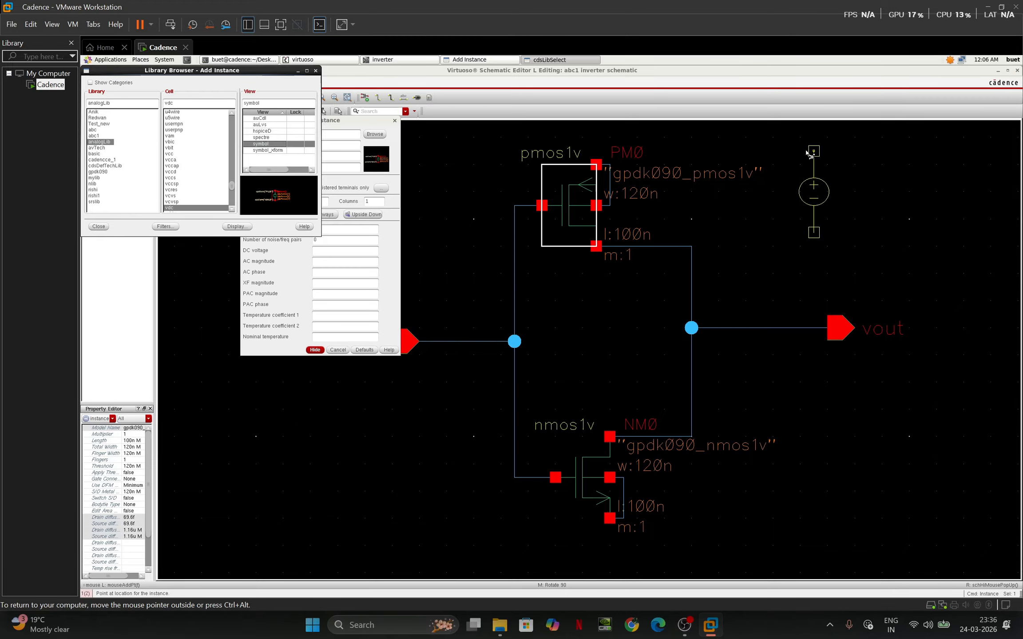
pyautogui.scroll(2, 805, 151)
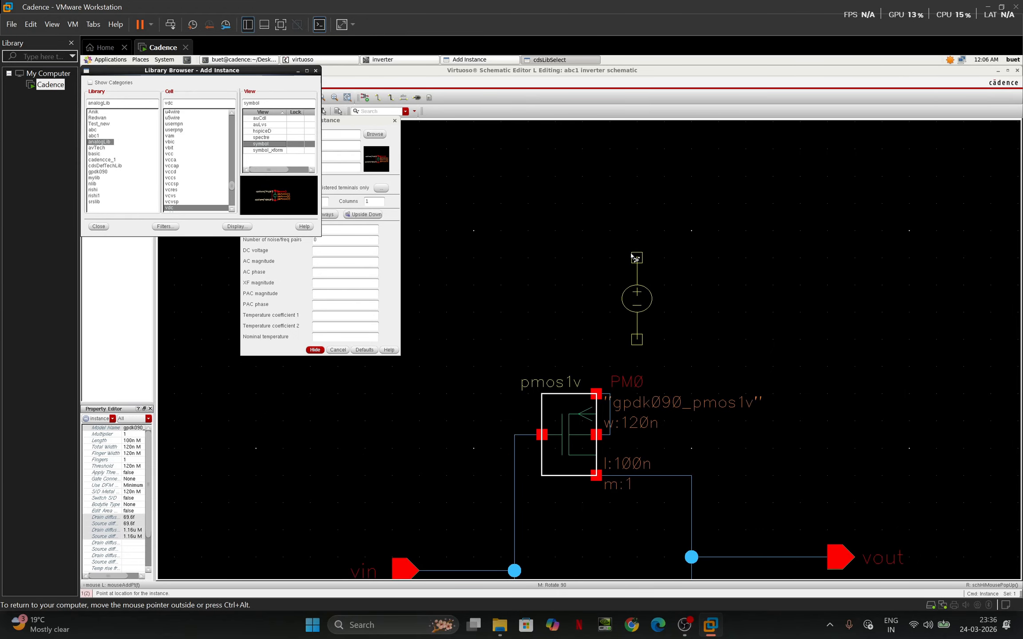
pyautogui.click(742, 283)
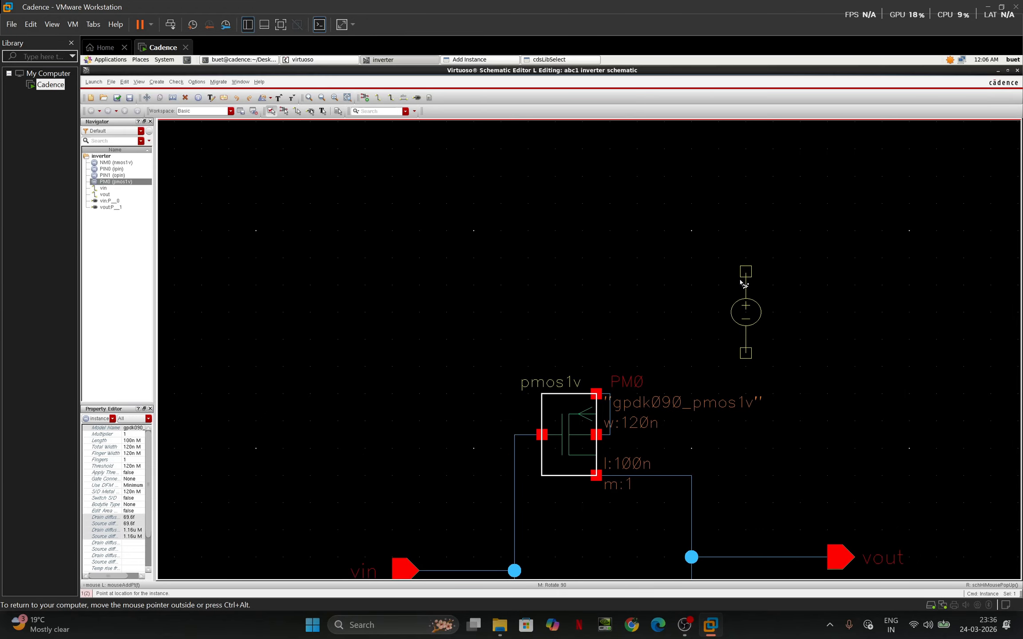
pyautogui.click(742, 283)
# Place a vpulse source symbol from analogLib below the wire between the vin pin and the gates
pyautogui.scroll(-3, 342, 340)
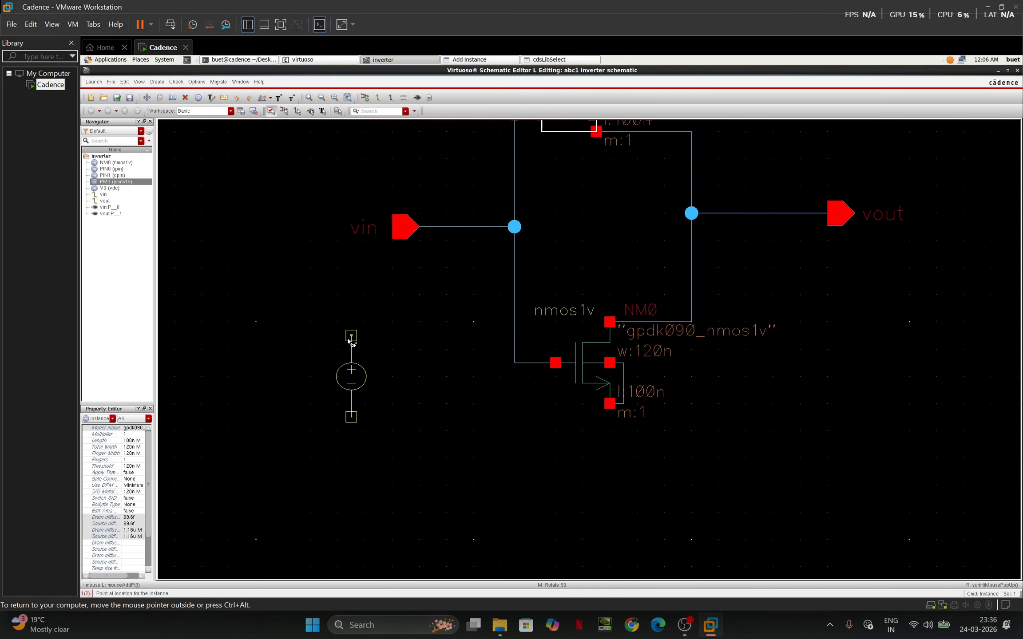
pyautogui.hotkey('alt', 'Tab')
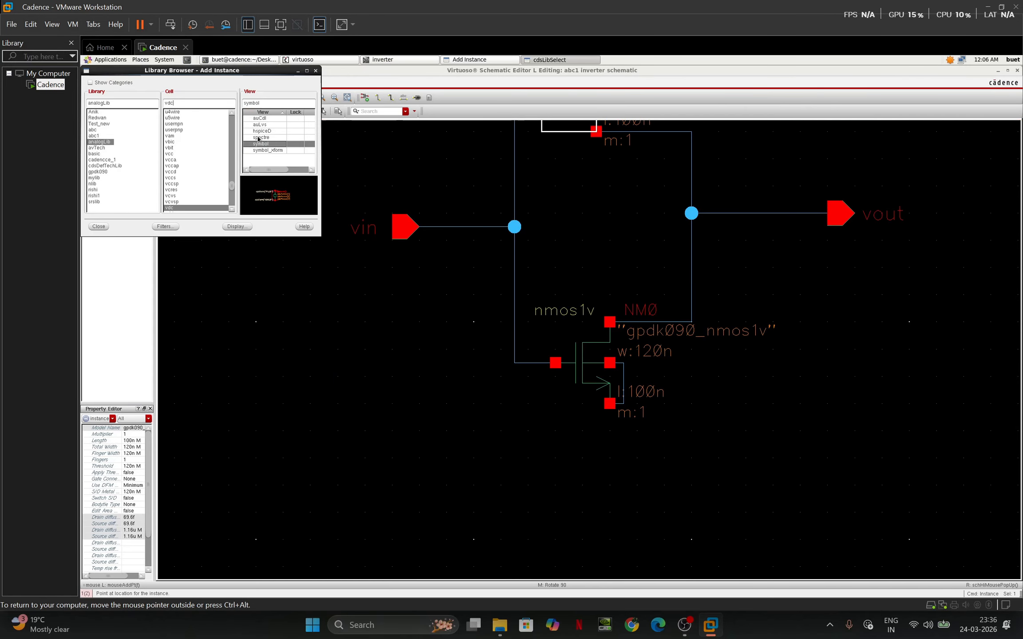
pyautogui.doubleClick(169, 103)
pyautogui.write('vpukl')
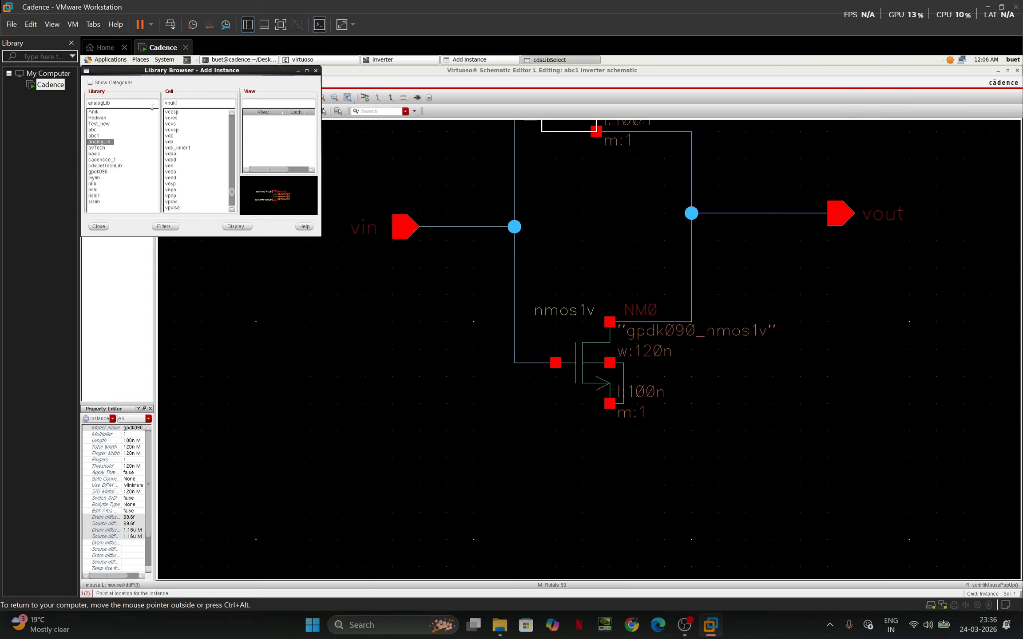
pyautogui.write('se')
pyautogui.press('BackSpace')
pyautogui.write('lse')
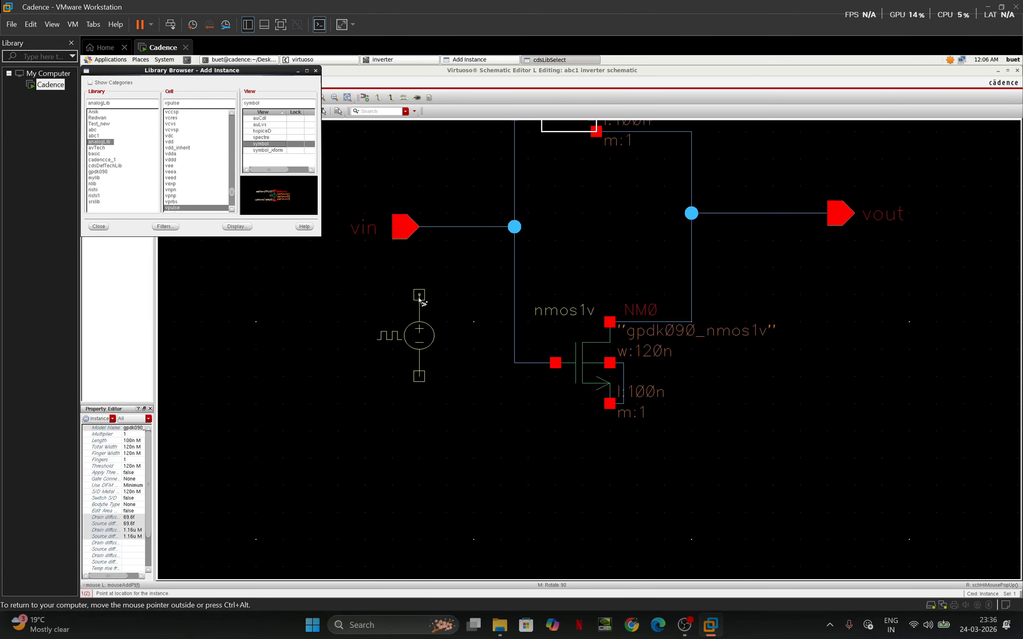
pyautogui.click(448, 267)
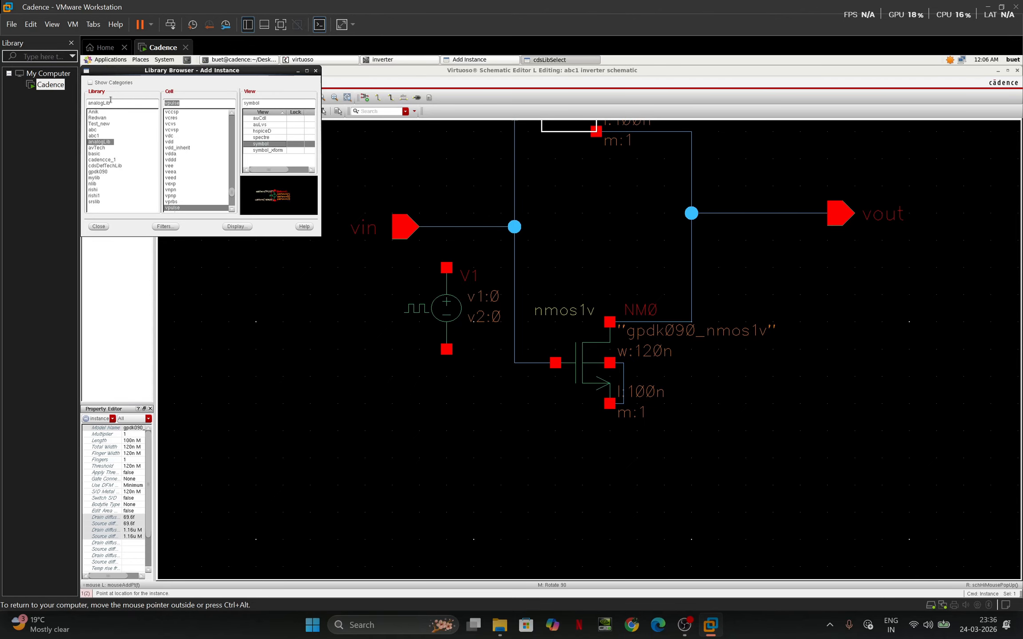
# Place three gnd symbols from analogLib: below the NMOS, below the vpulse source and beside the vdc source
pyautogui.write('gnd')
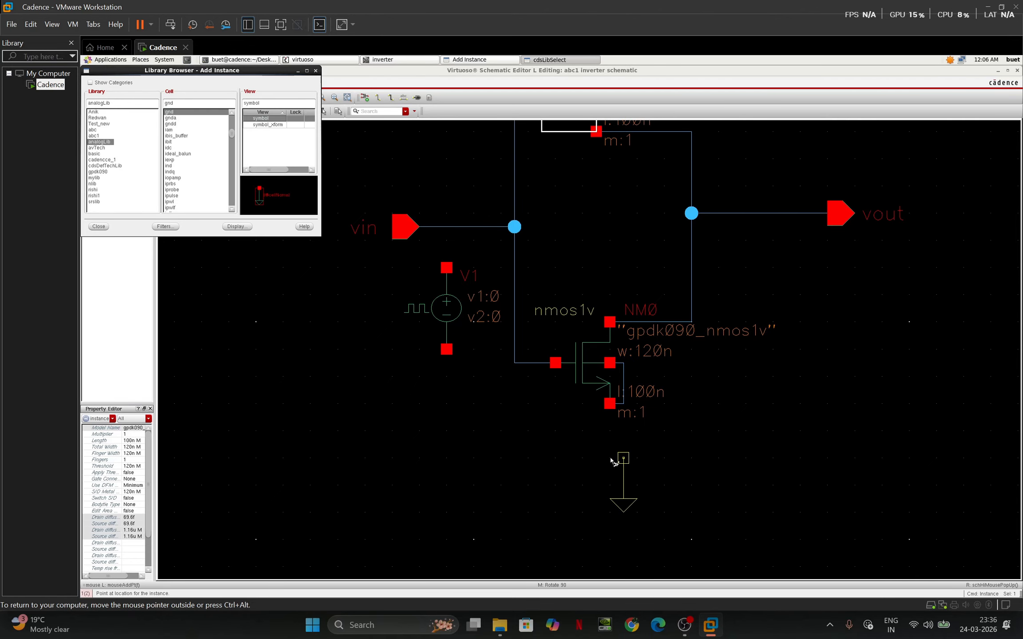
pyautogui.click(605, 461)
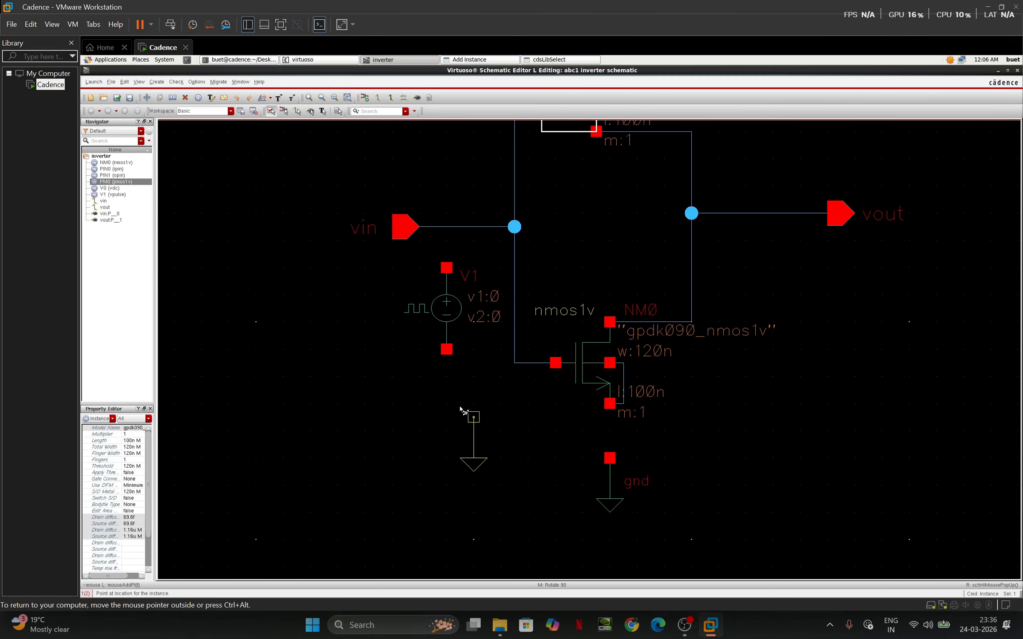
pyautogui.click(446, 387)
pyautogui.scroll(2, 790, 200)
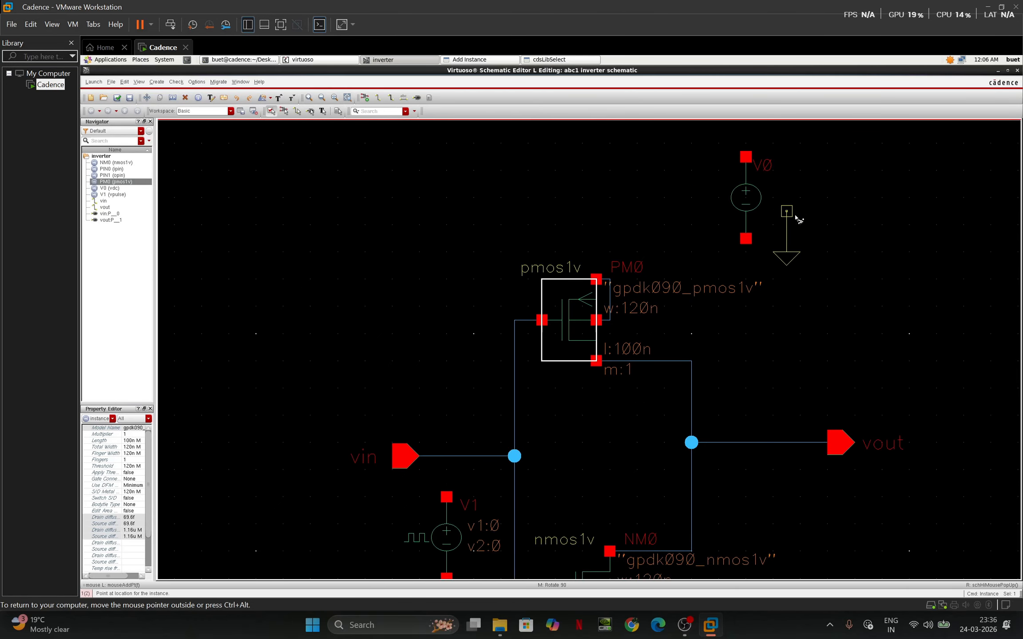
pyautogui.click(814, 267)
# Wire the PMOS source terminal to the vdc source's positive terminal and its negative terminal to the adjacent gnd
pyautogui.press('w')
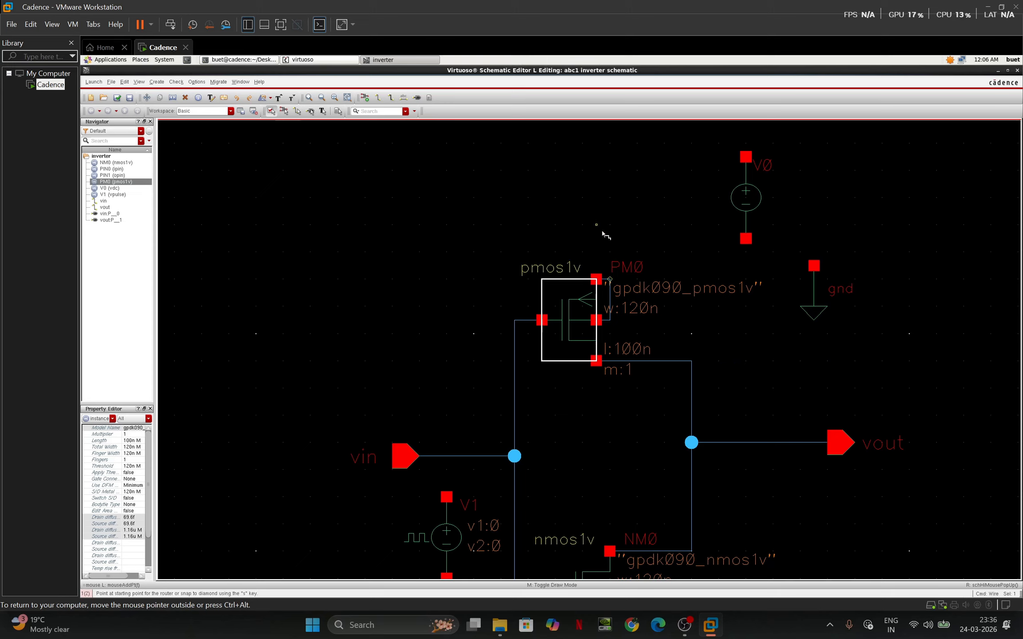
pyautogui.click(598, 282)
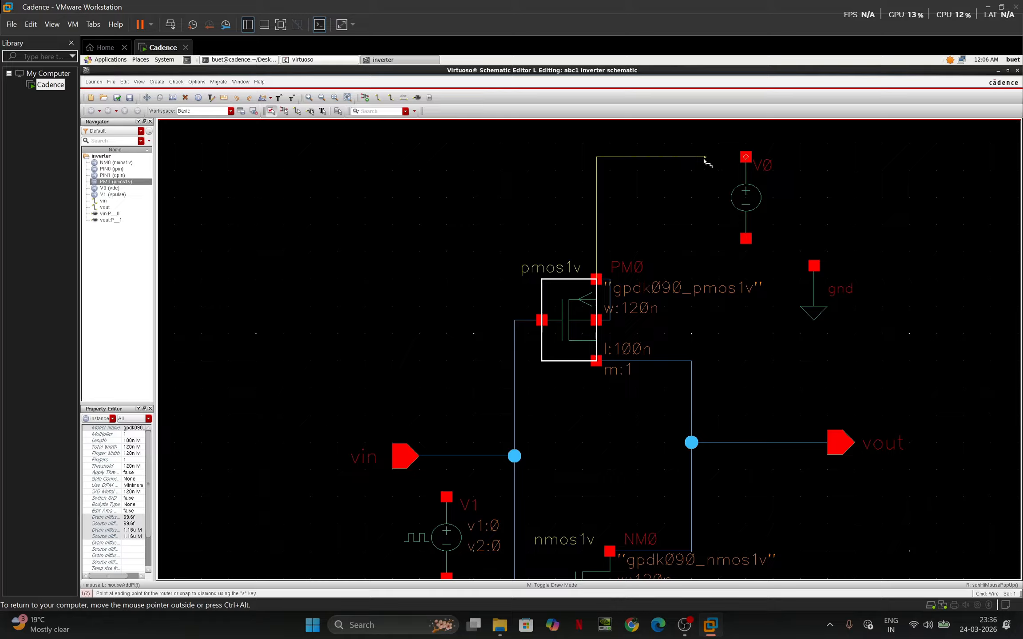
pyautogui.click(745, 158)
pyautogui.click(747, 238)
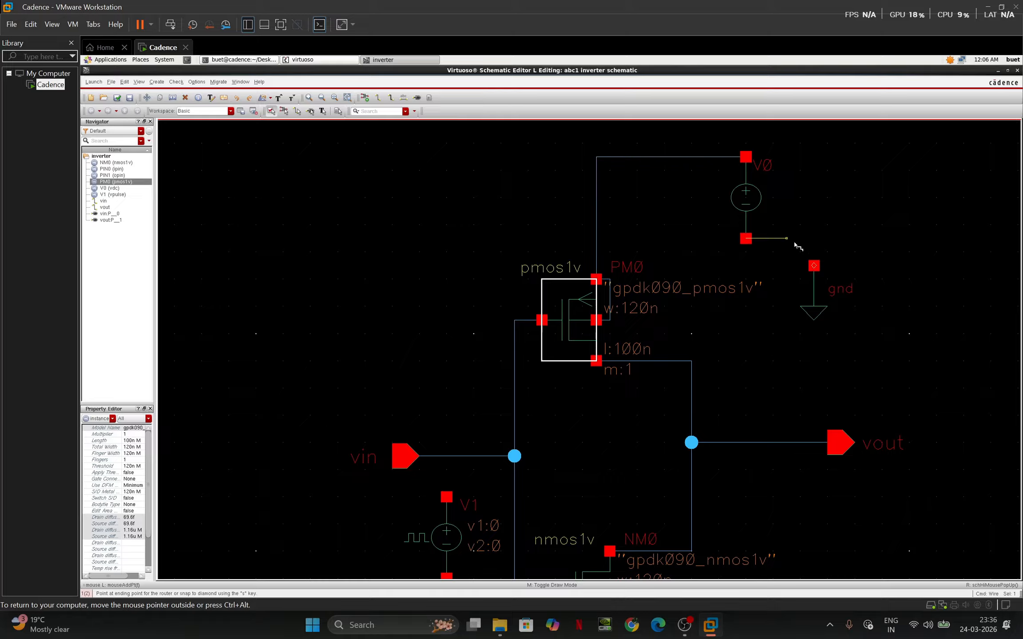
pyautogui.click(814, 267)
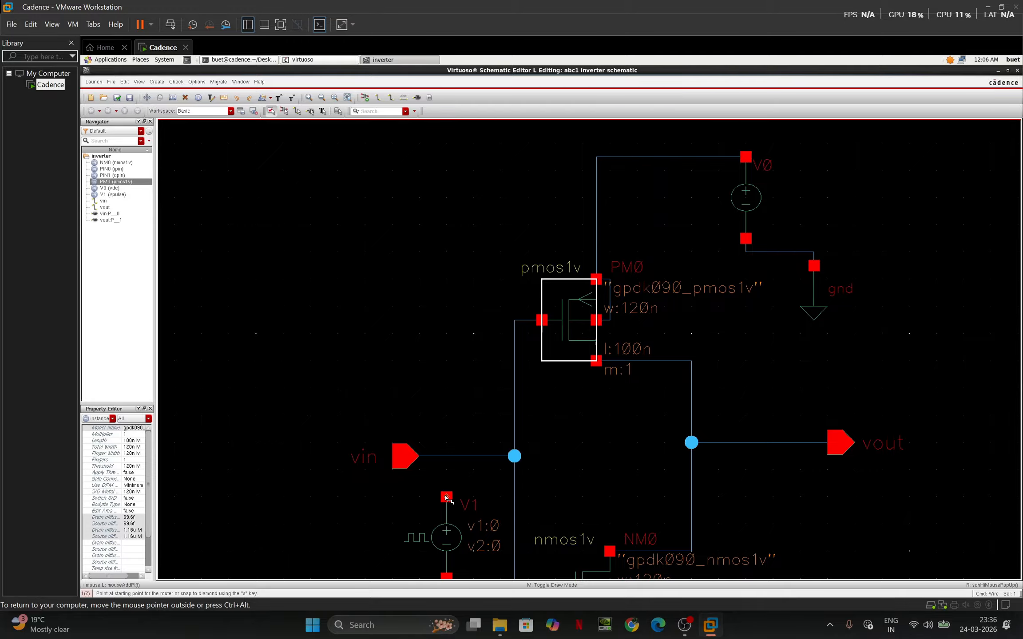
# Wire the vpulse source's positive terminal to the vin net and its negative terminal to the gnd below it
pyautogui.click(447, 497)
pyautogui.click(447, 456)
pyautogui.scroll(-5, 461, 443)
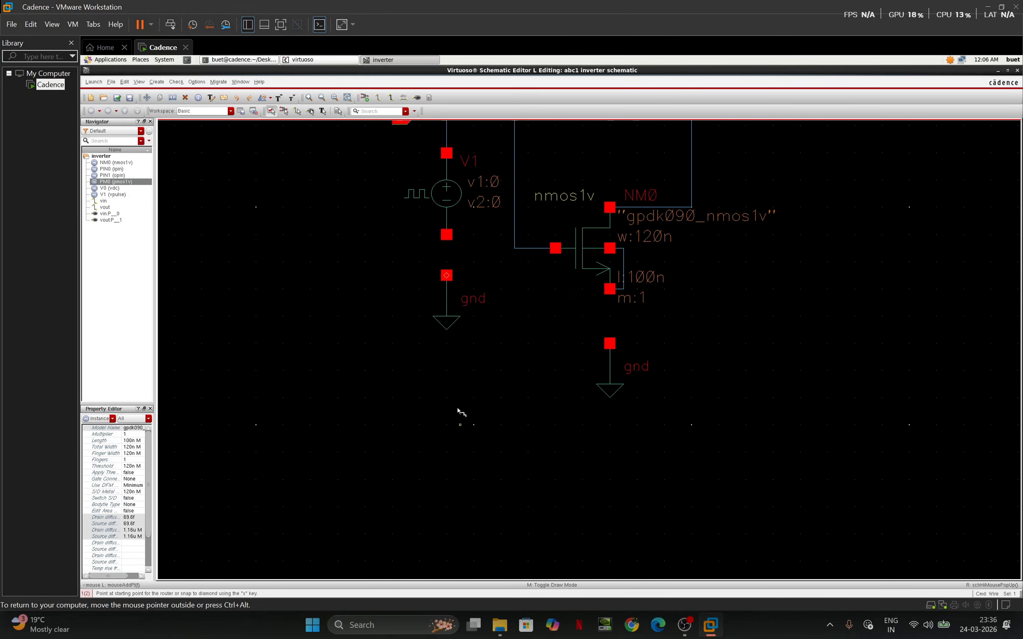
pyautogui.click(445, 236)
pyautogui.click(447, 275)
# Wire the NMOS source terminal to the gnd below it and end wiring
pyautogui.click(610, 290)
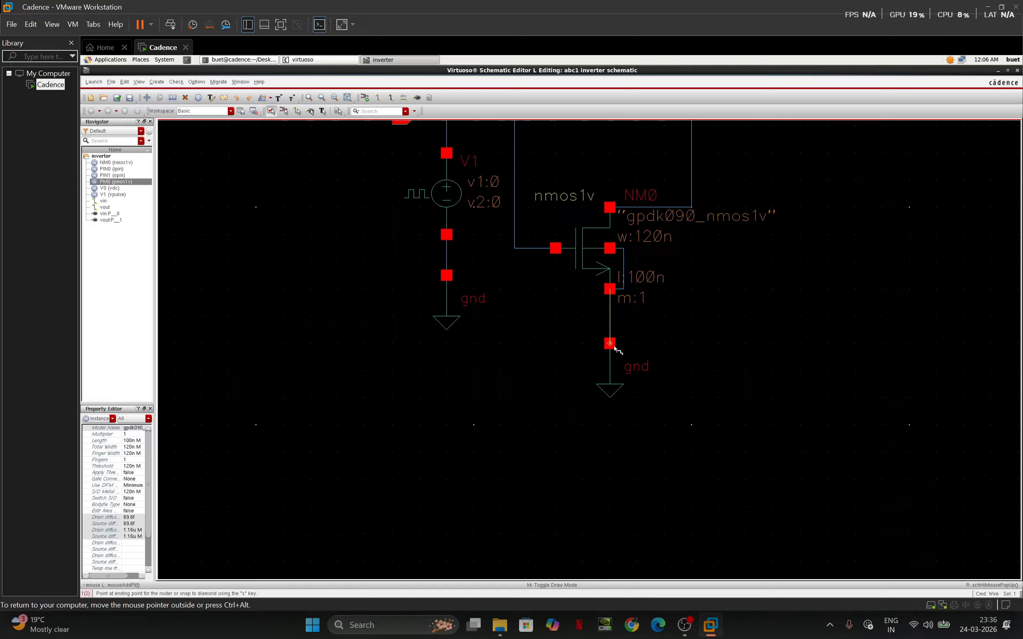
pyautogui.click(609, 344)
pyautogui.scroll(2, 664, 371)
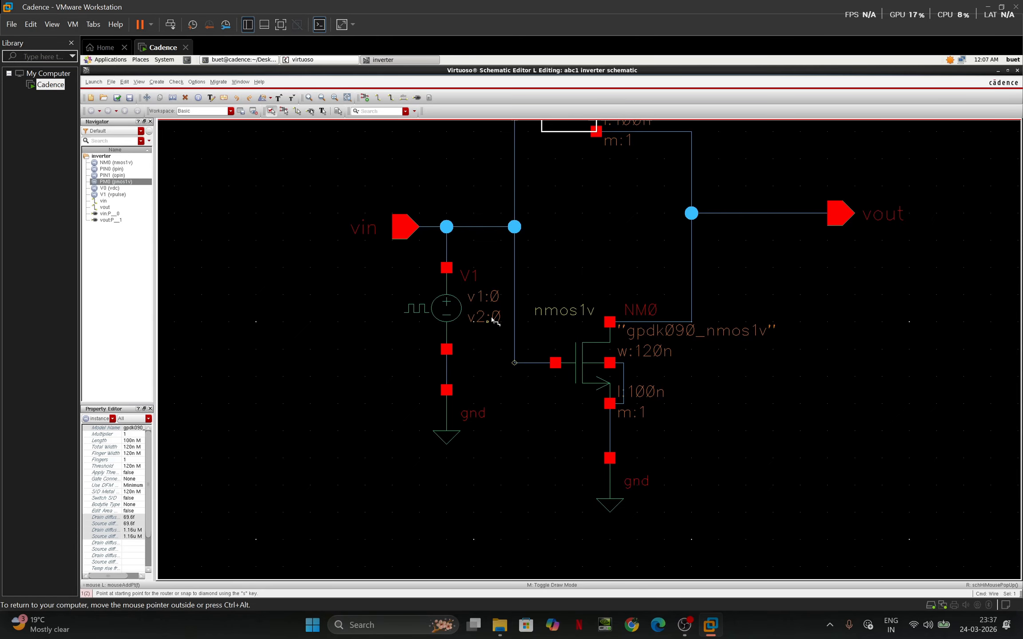
pyautogui.scroll(4, 439, 337)
pyautogui.scroll(-4, 463, 386)
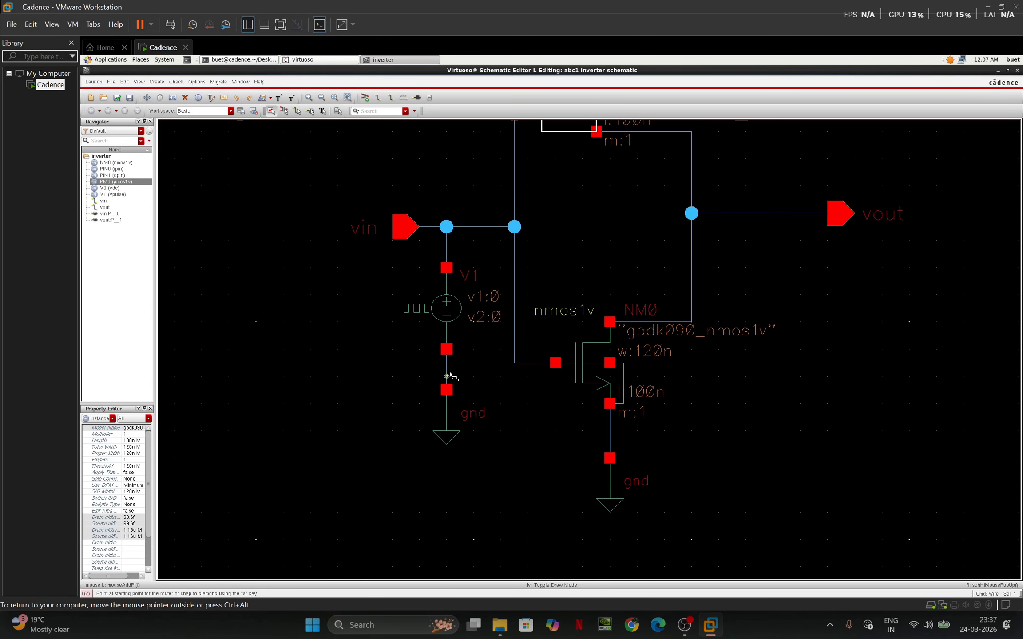
pyautogui.press('Escape')
# Set Voltage 2 of the vpulse source to 1.8 V in its object properties
pyautogui.click(443, 311)
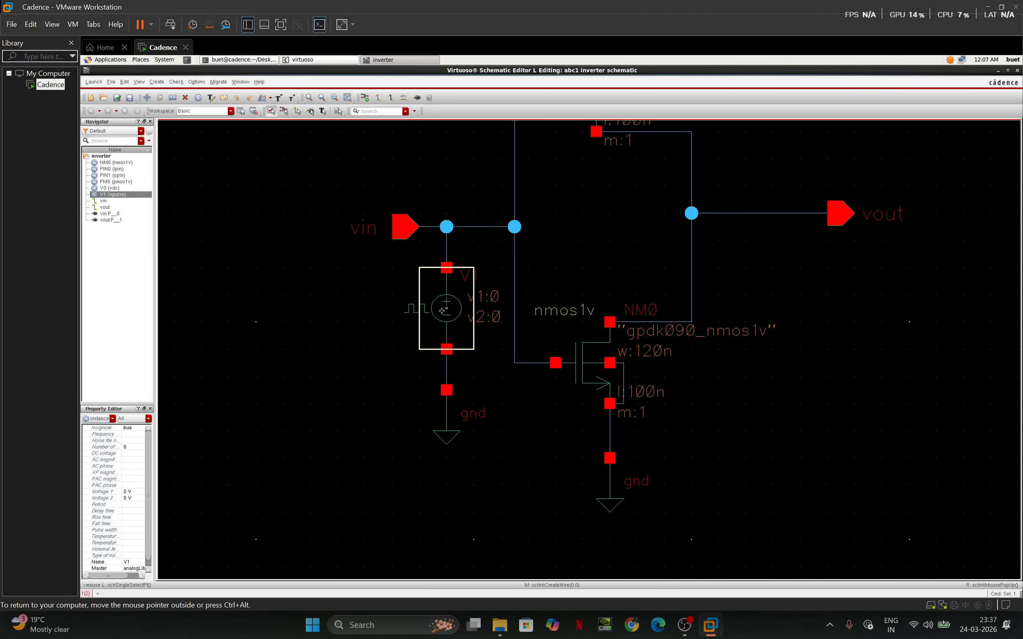
pyautogui.press('q')
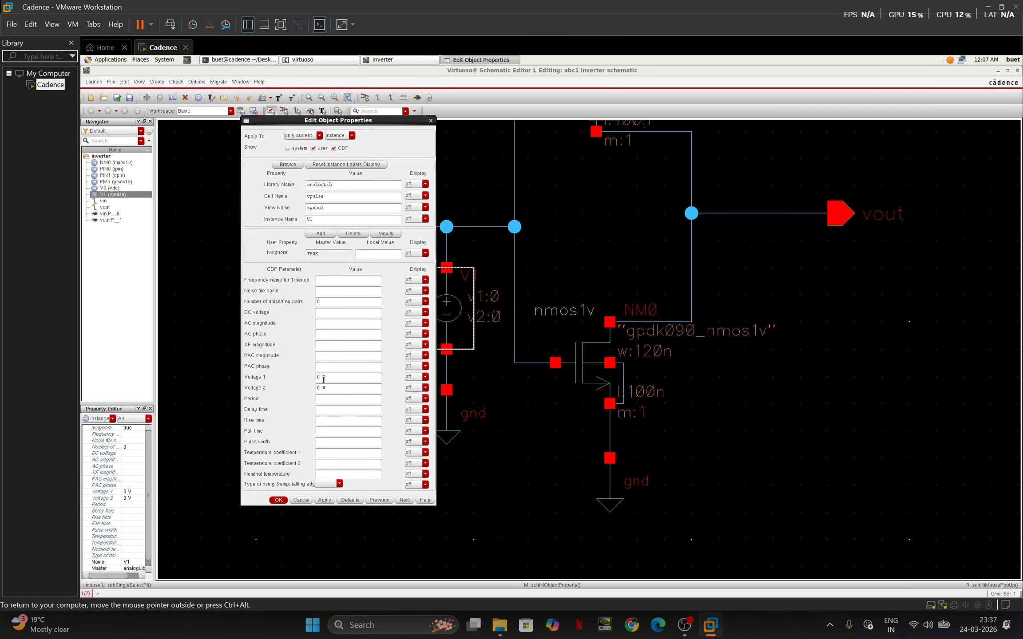
pyautogui.moveTo(321, 388); pyautogui.dragTo(307, 388)
pyautogui.write('1.8')
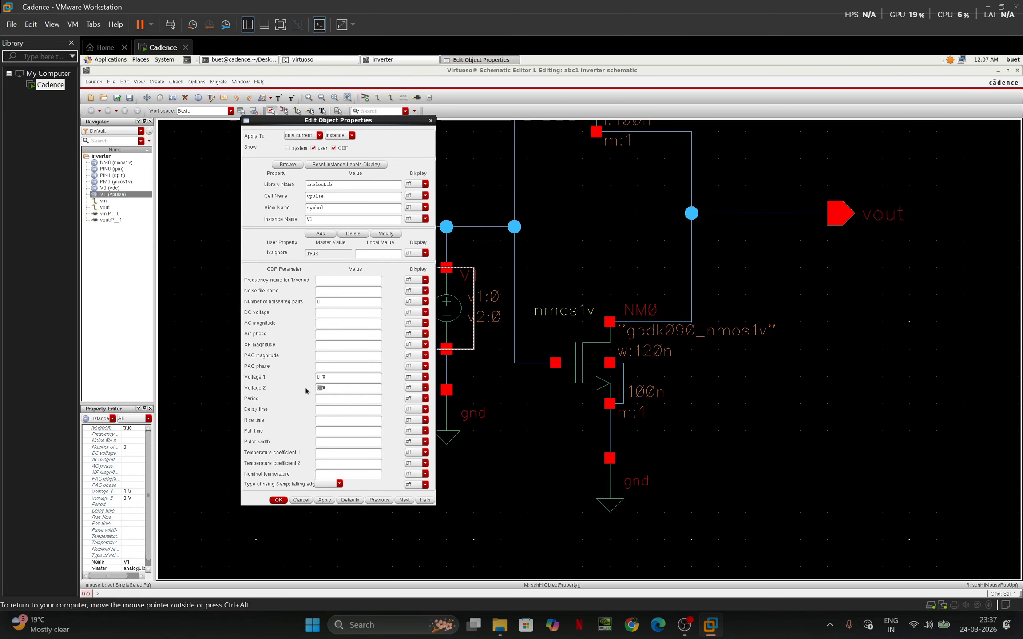
pyautogui.write('V')
pyautogui.press('Tab')
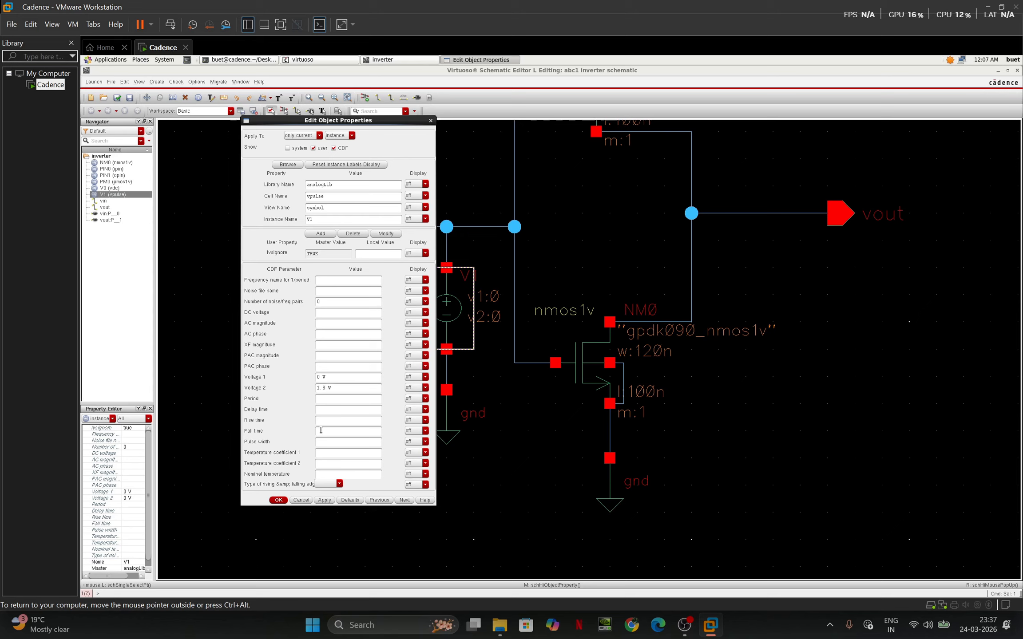
# Set the vpulse timing to period 20n, delay 0 s, rise and fall time 1n, pulse width 10n, and apply it
pyautogui.write('20n')
pyautogui.click(328, 413)
pyautogui.write('0 s')
pyautogui.click(337, 419)
pyautogui.write('1n')
pyautogui.click(333, 430)
pyautogui.write('1n')
pyautogui.click(340, 442)
pyautogui.write('10n')
pyautogui.click(328, 500)
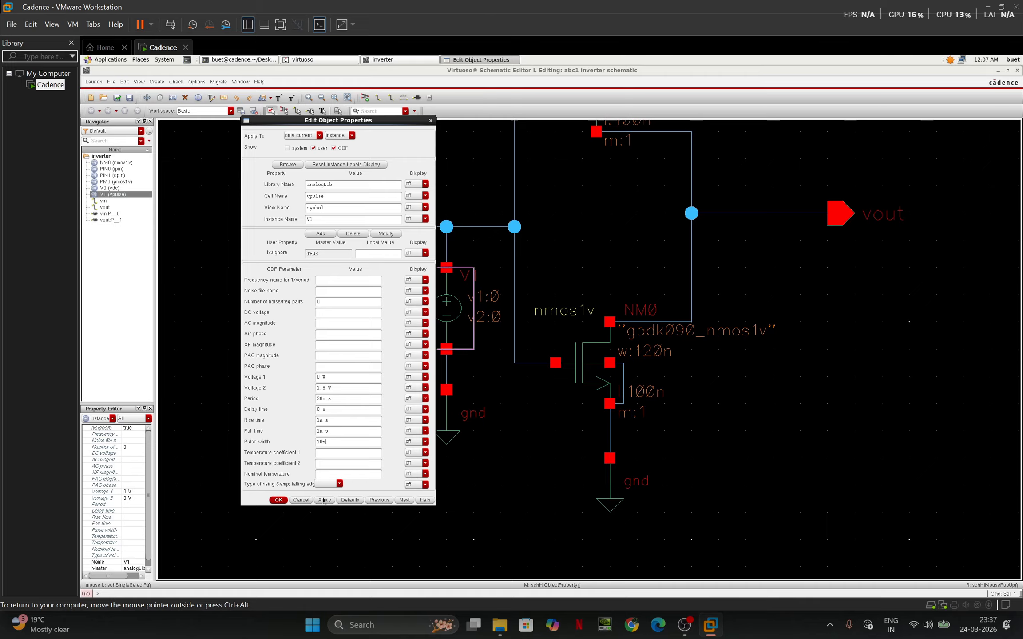
pyautogui.click(278, 500)
# Set the DC voltage of the vdc source V0 to 1.8 V in its object properties and confirm
pyautogui.scroll(3, 764, 204)
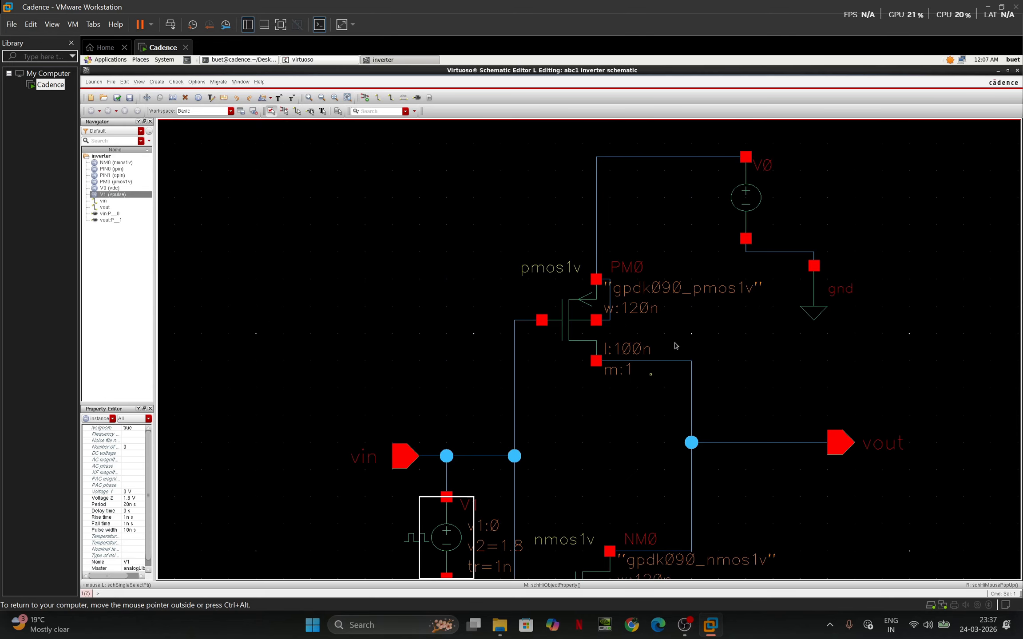
pyautogui.click(758, 199)
pyautogui.middleClick(758, 200)
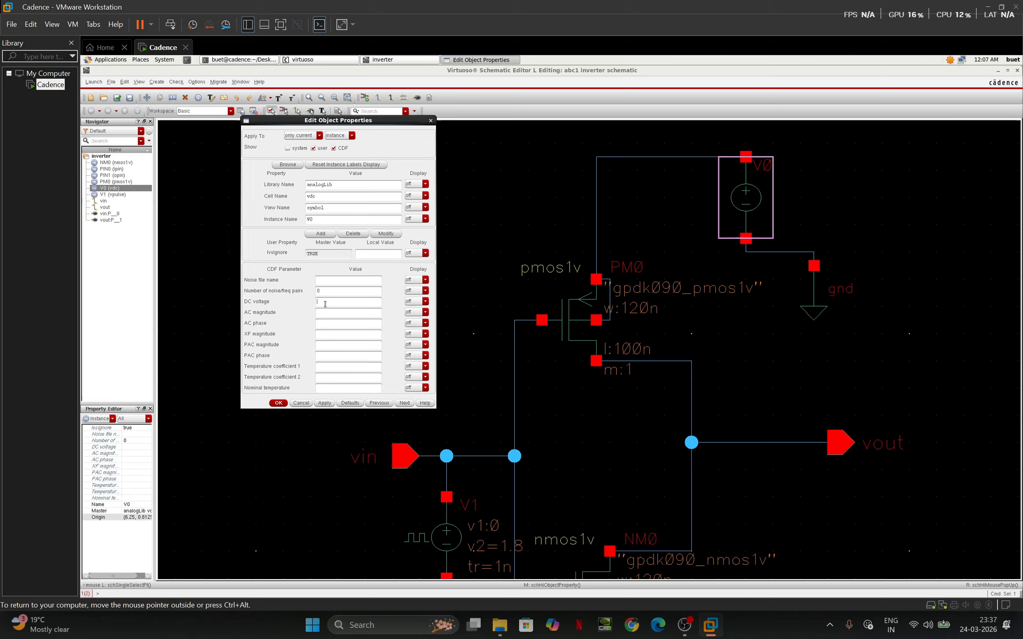
pyautogui.click(279, 403)
# Launch the ADE L simulation environment for the inverter schematic
pyautogui.scroll(-5, 474, 419)
pyautogui.scroll(5, 474, 419)
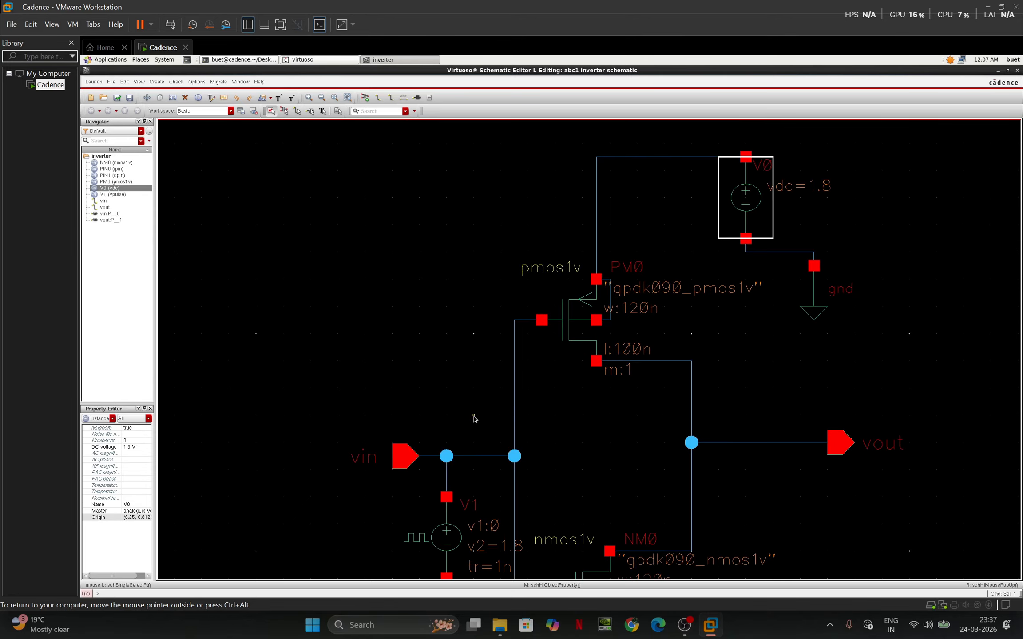
pyautogui.scroll(-7, 467, 423)
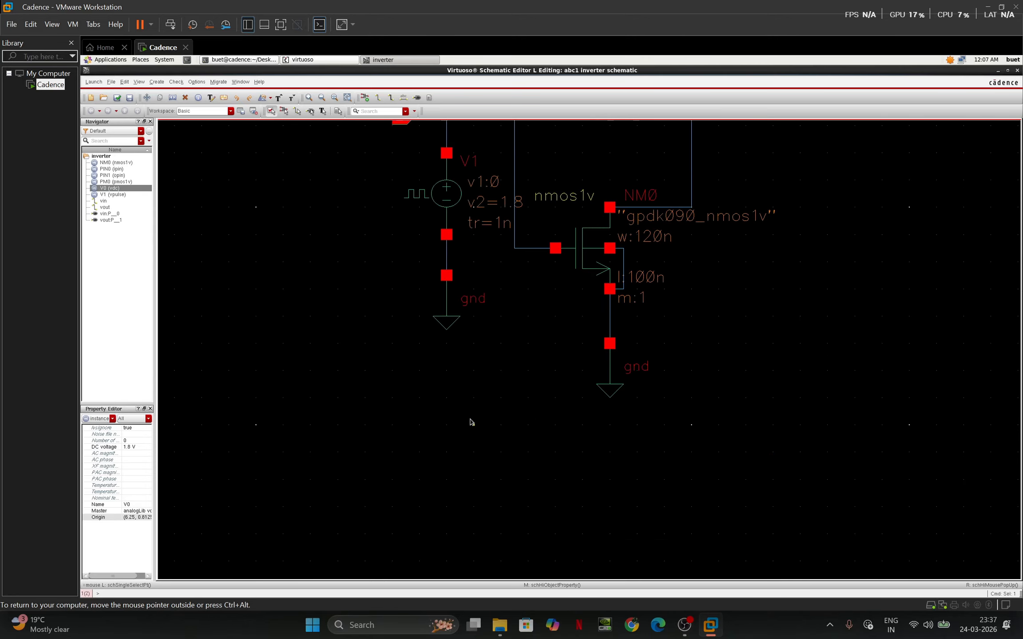
pyautogui.scroll(2, 472, 422)
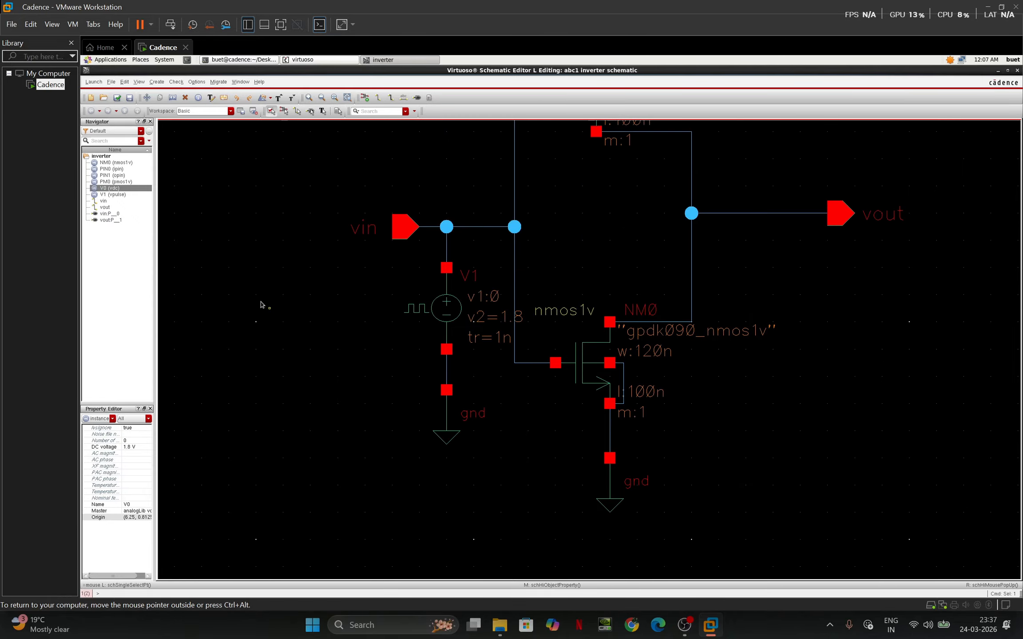
pyautogui.click(93, 82)
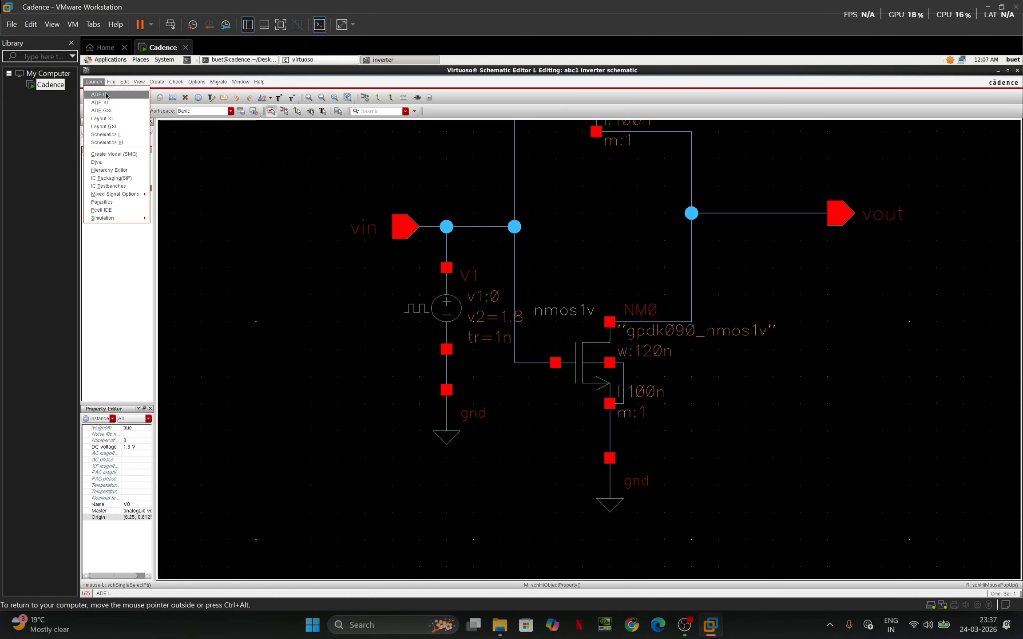
pyautogui.click(106, 95)
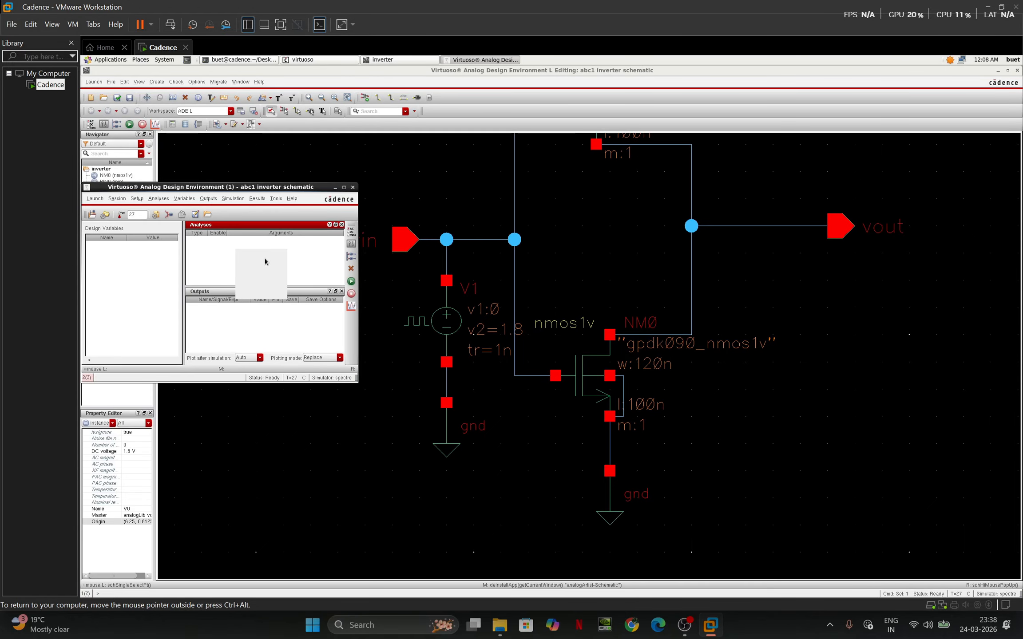
# Add an enabled transient analysis with a stop time of 200n and moderate accuracy
pyautogui.click(265, 262)
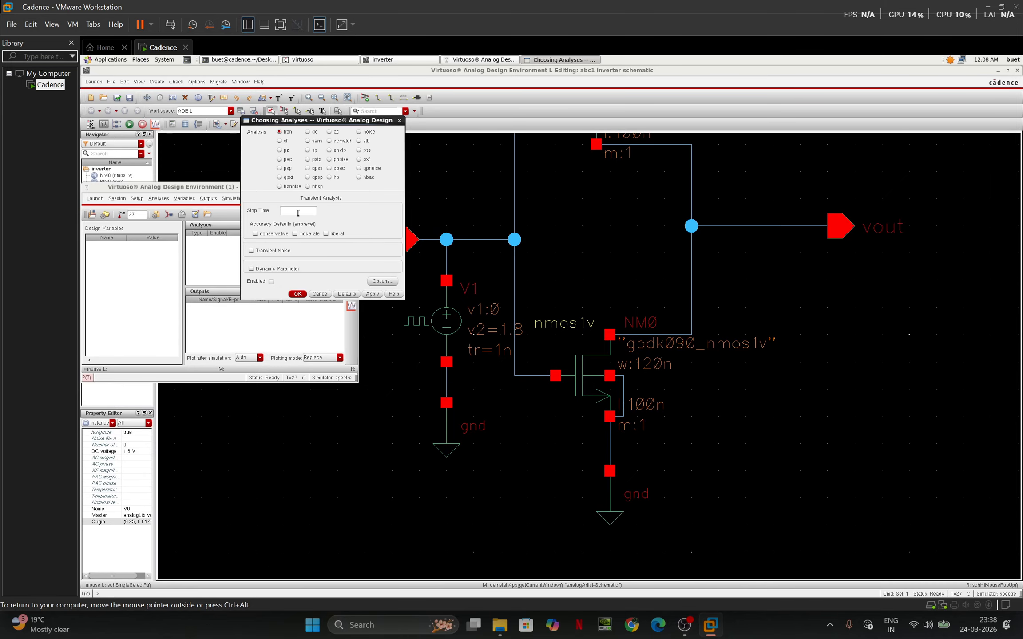
pyautogui.write('200n')
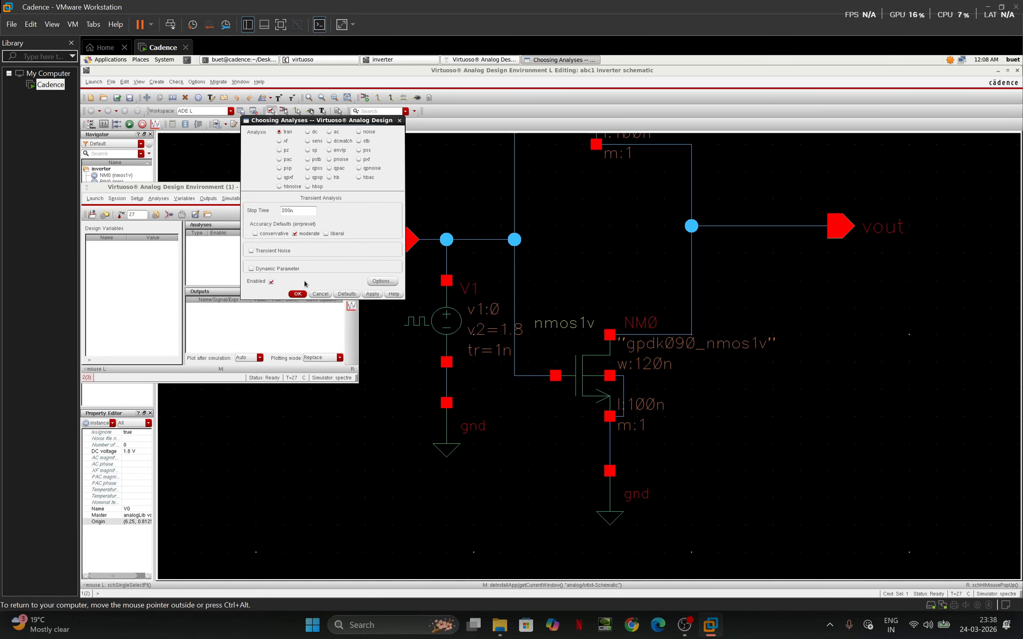
pyautogui.click(297, 294)
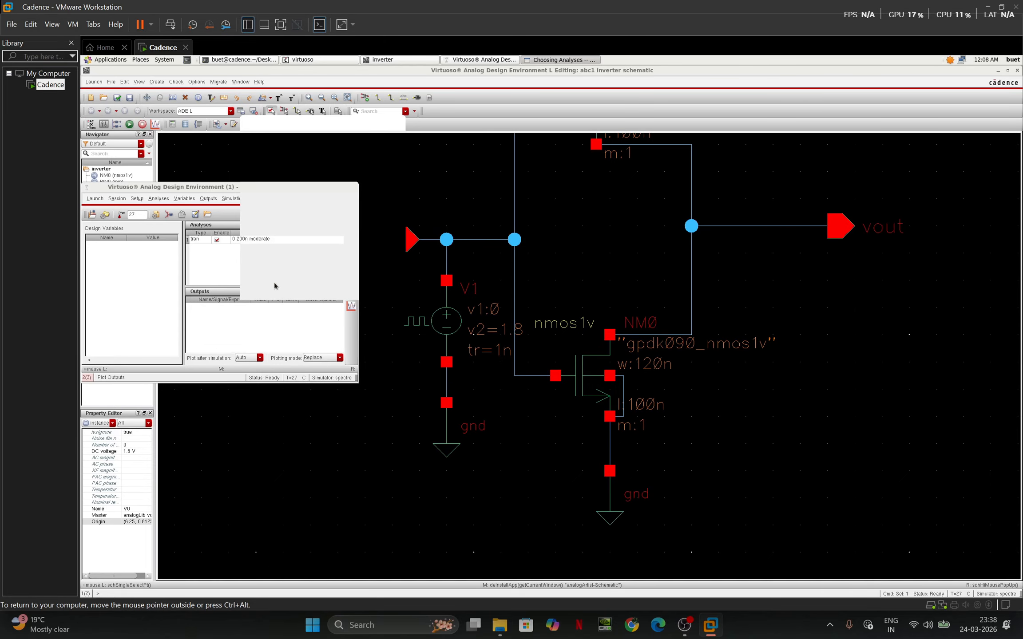
# Start a dc analysis that saves the DC operating point and sweeps the DC voltage parameter of the vpulse source V1
pyautogui.rightClick(275, 286)
pyautogui.click(280, 272)
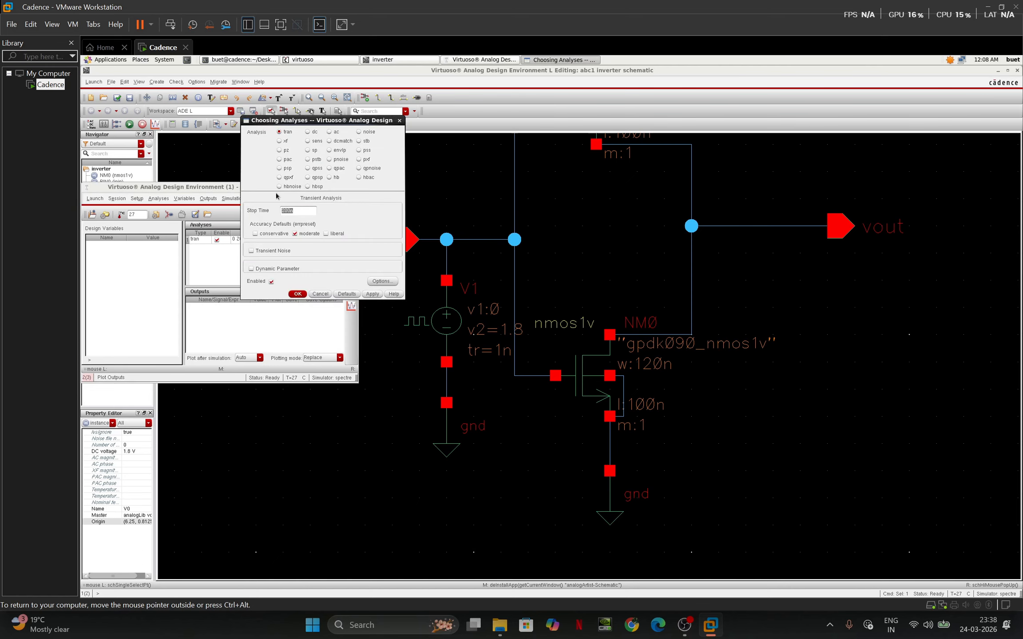
pyautogui.click(307, 132)
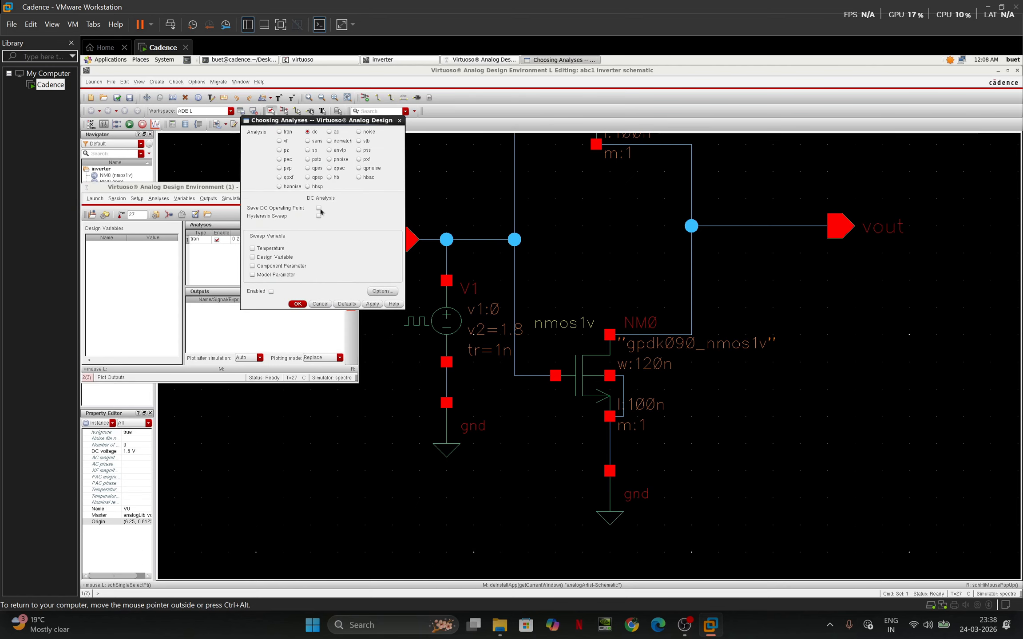
pyautogui.click(320, 208)
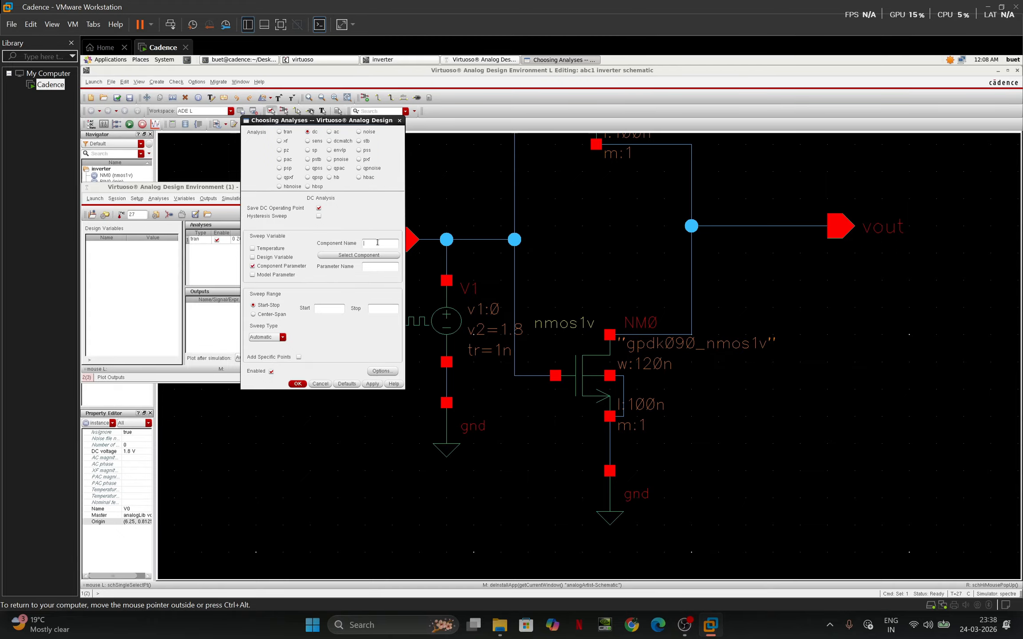
pyautogui.click(439, 301)
pyautogui.click(446, 322)
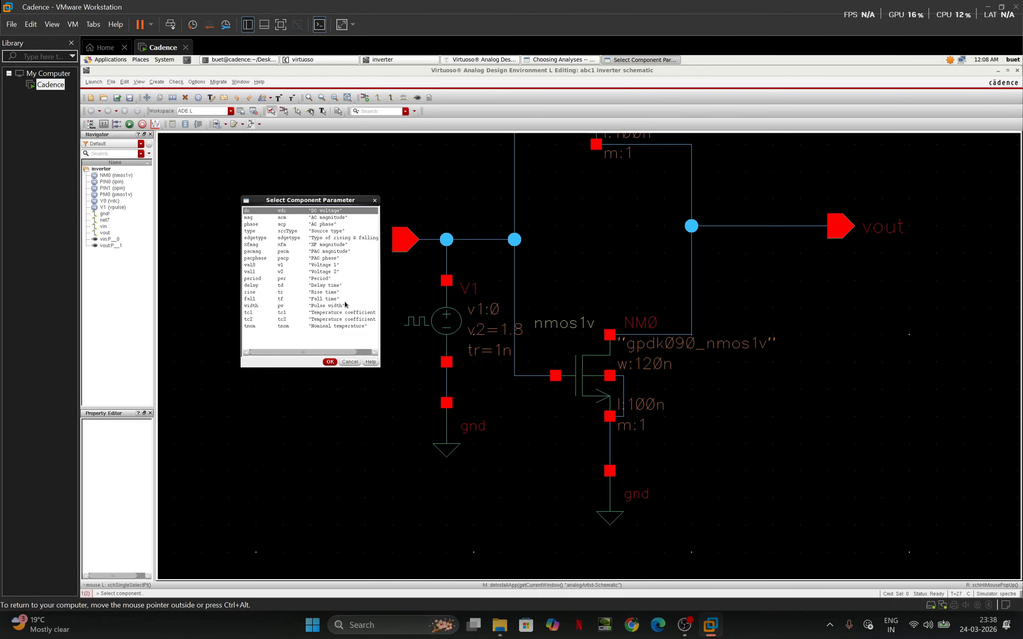
pyautogui.click(358, 362)
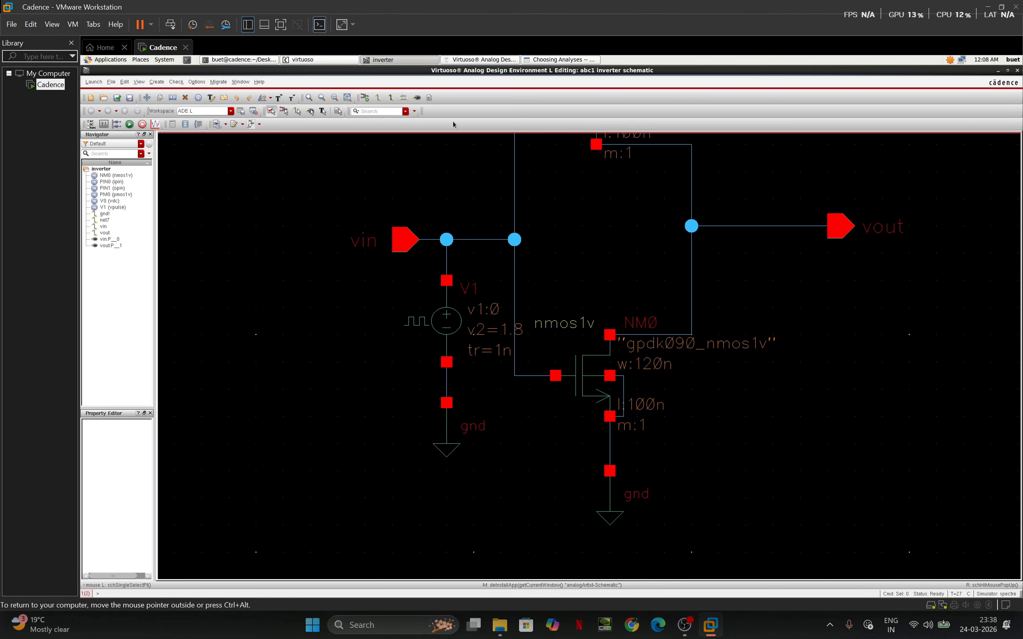
pyautogui.click(535, 61)
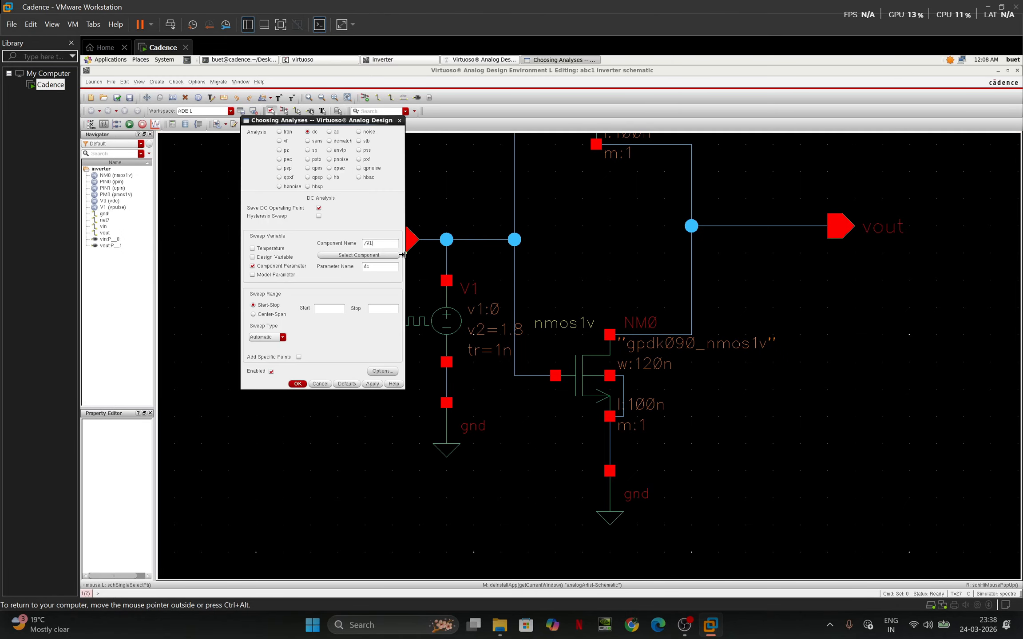
# Set the dc sweep range from 0 to 1.8, confirm the analysis and return to the simulation environment window
pyautogui.click(329, 309)
pyautogui.write('0')
pyautogui.click(378, 310)
pyautogui.write('1.8')
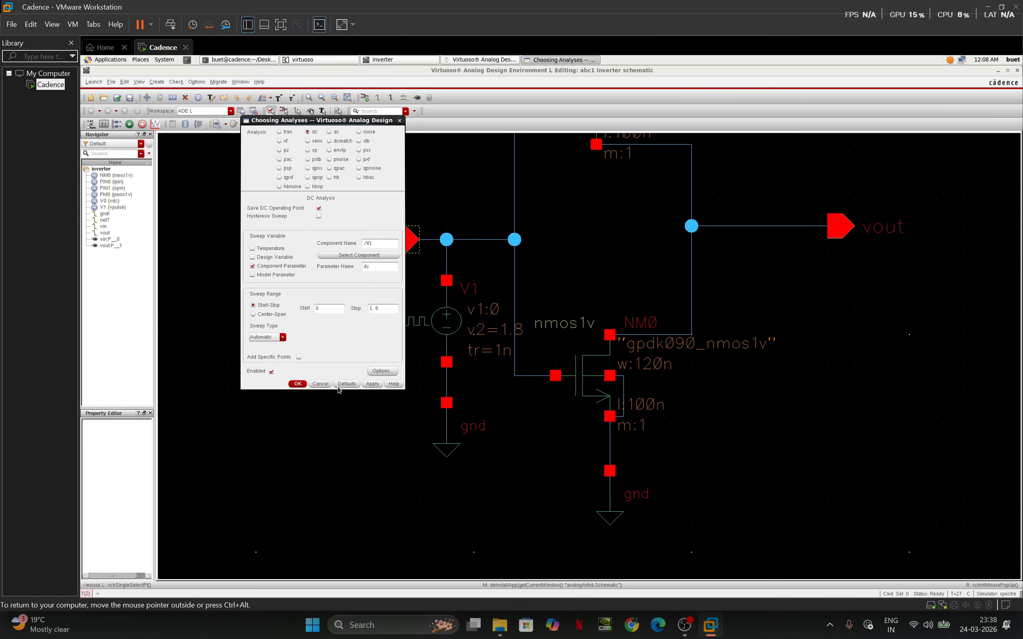
pyautogui.click(297, 383)
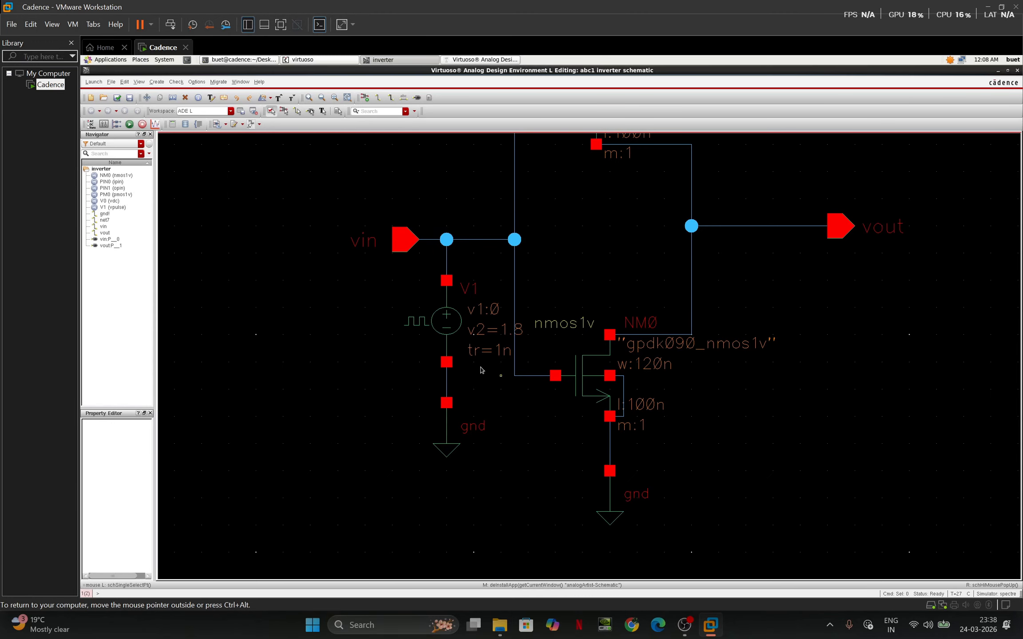
pyautogui.click(471, 61)
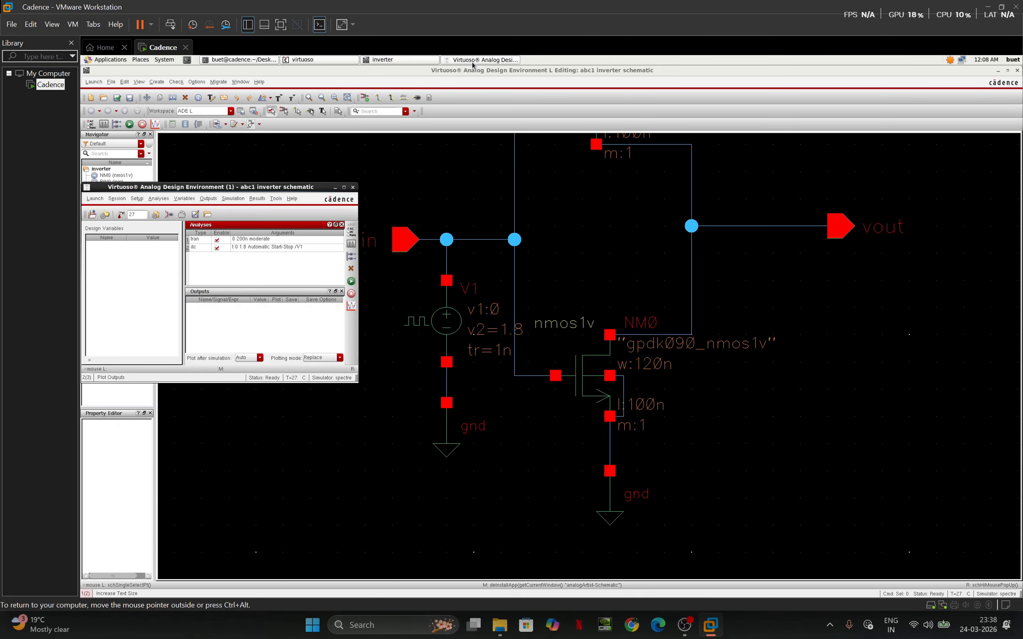
pyautogui.rightClick(238, 322)
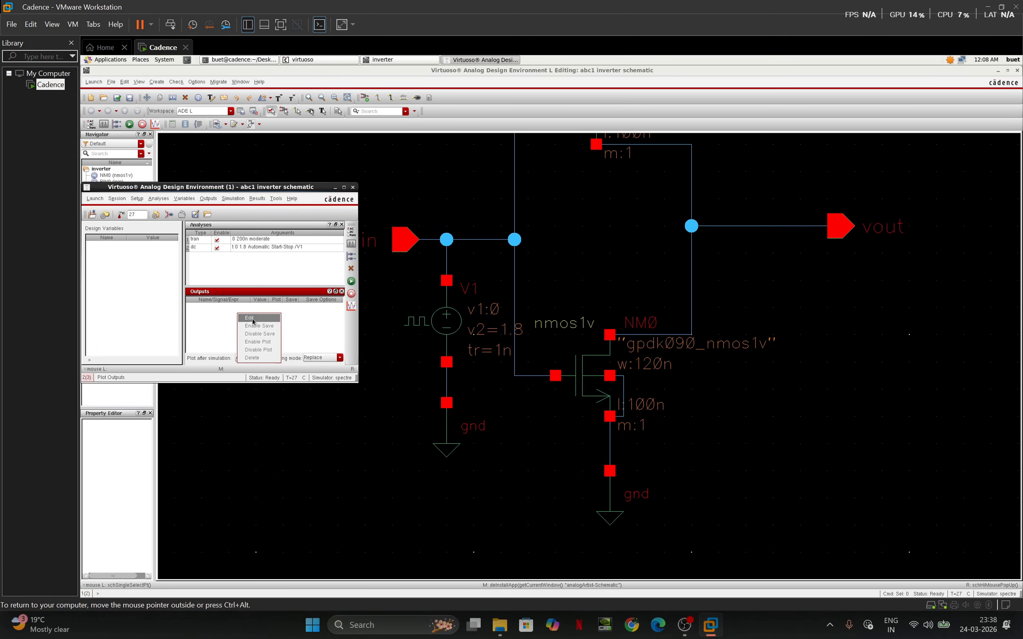
pyautogui.click(252, 319)
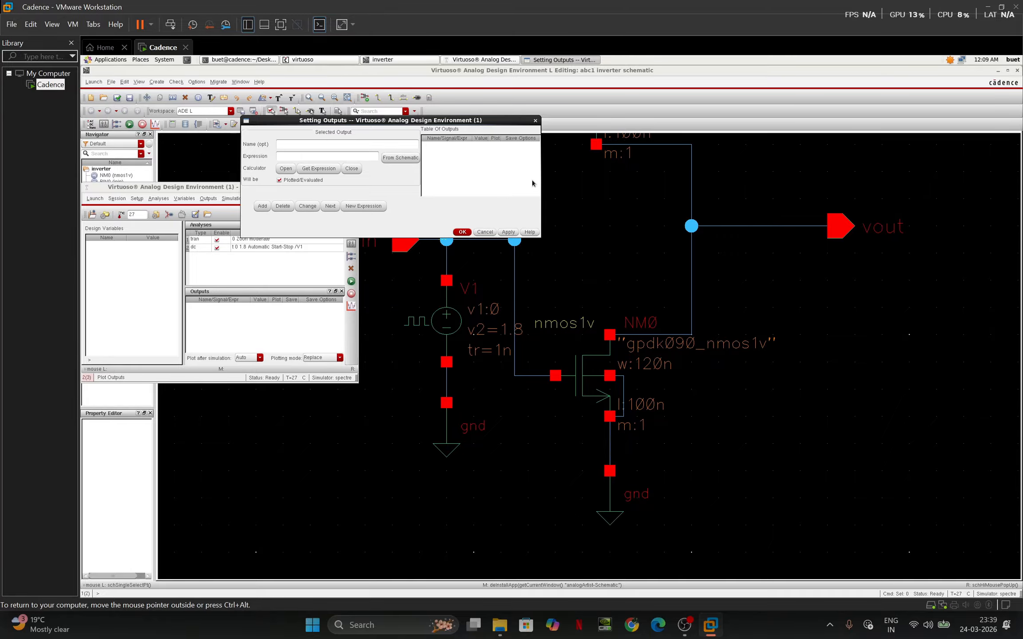
pyautogui.click(485, 232)
# Add the vin and vout nets from the schematic as plotted outputs and confirm the output setup
pyautogui.rightClick(250, 319)
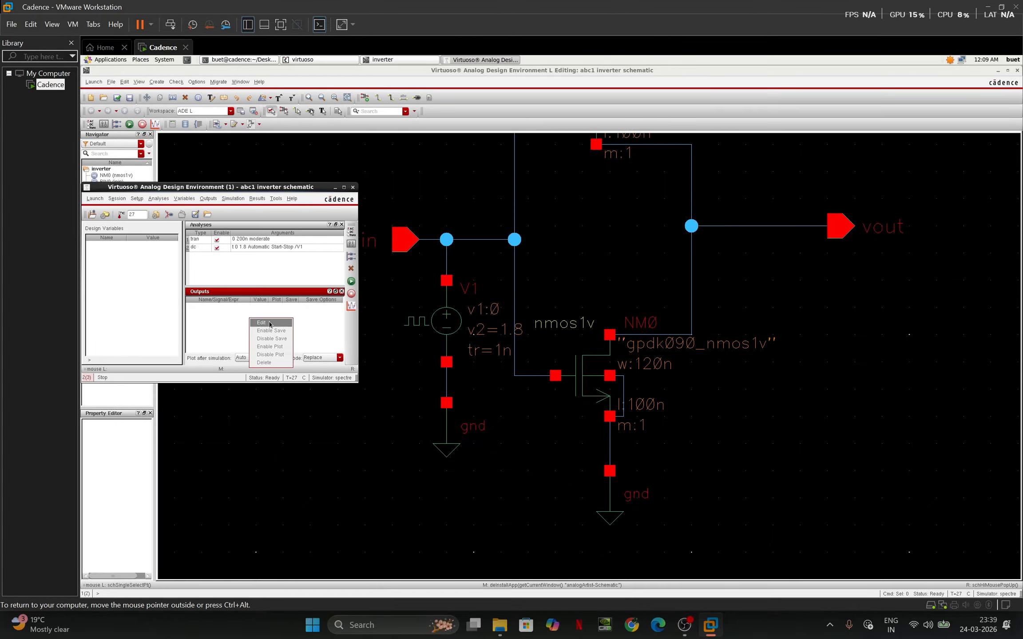
pyautogui.click(269, 323)
pyautogui.click(404, 174)
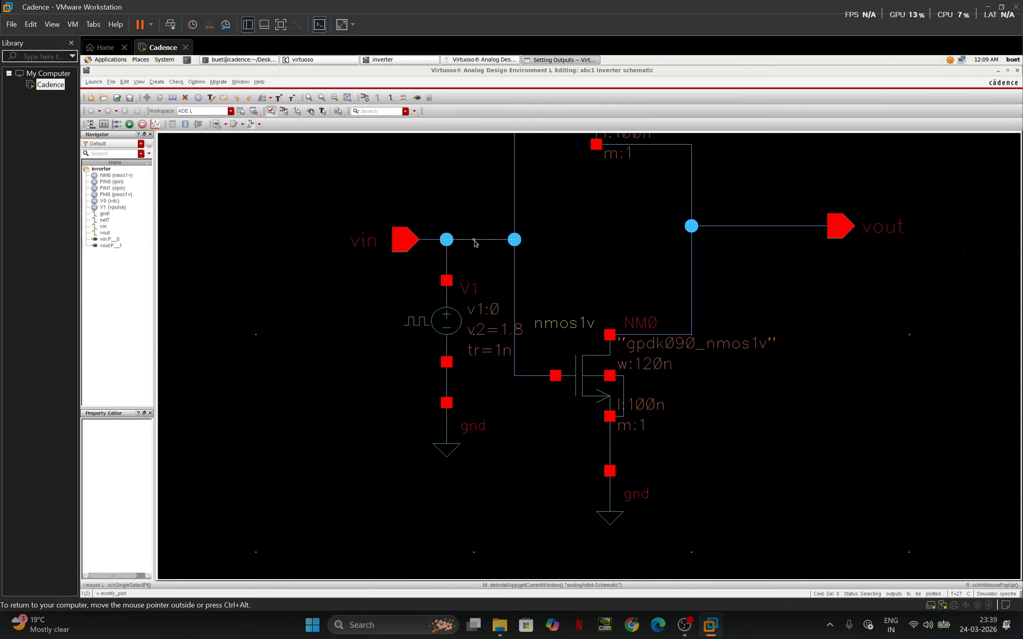
pyautogui.click(474, 240)
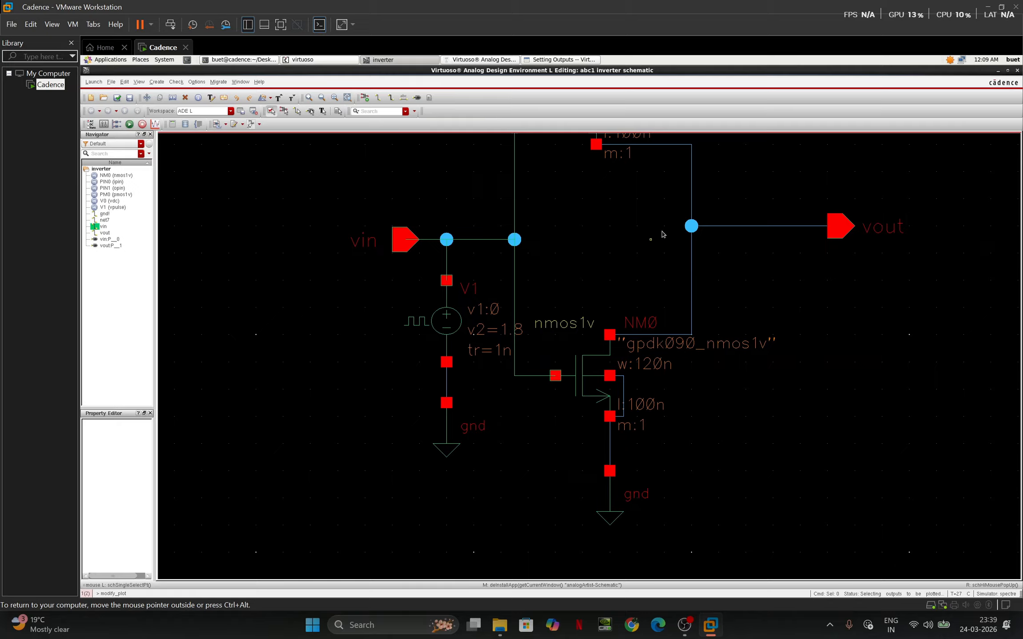
pyautogui.click(723, 232)
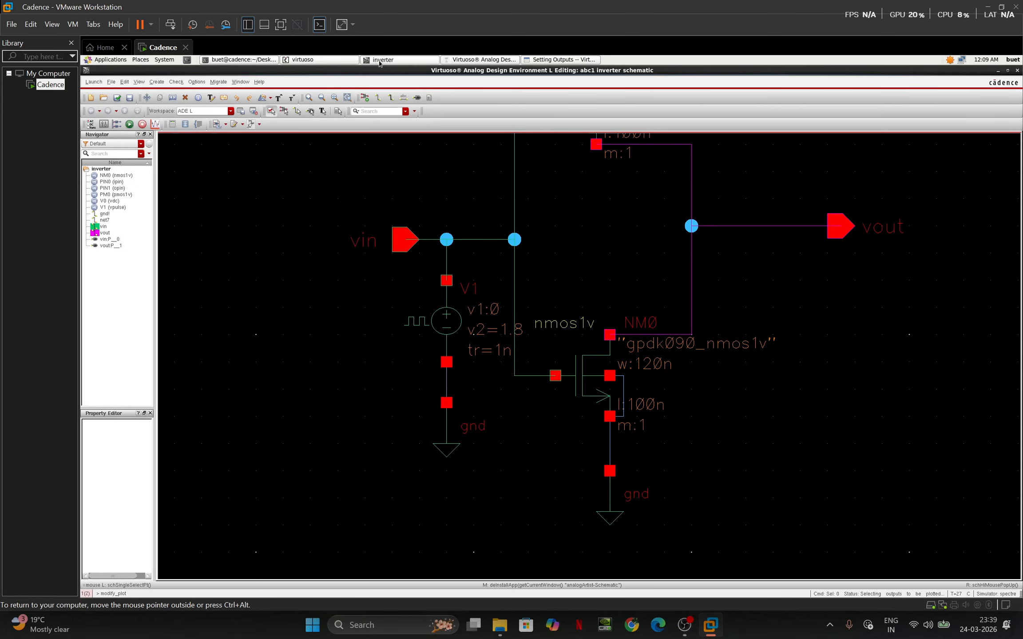
pyautogui.click(542, 60)
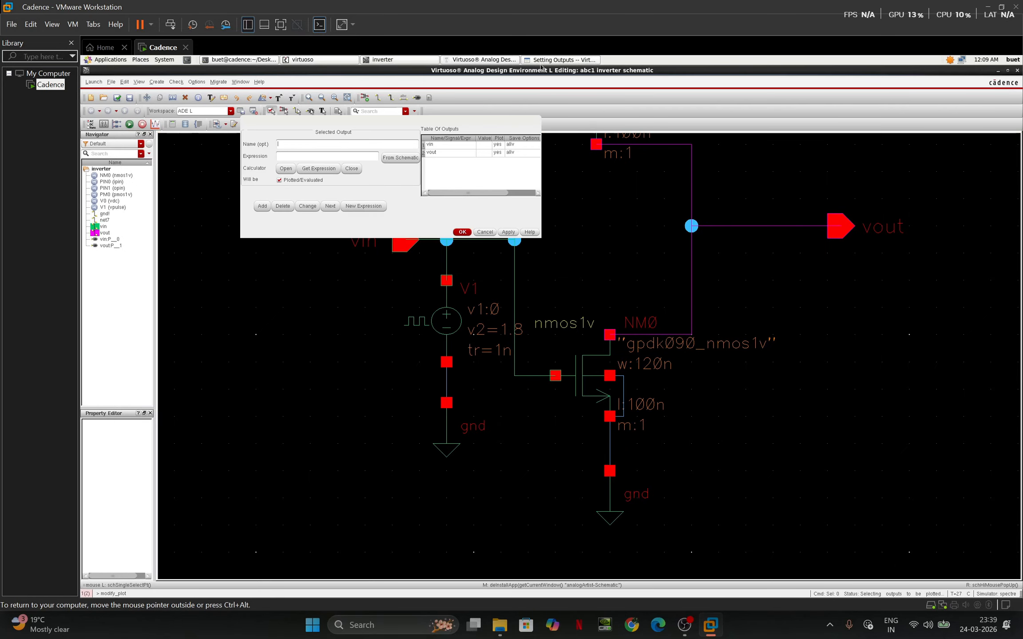
pyautogui.click(462, 232)
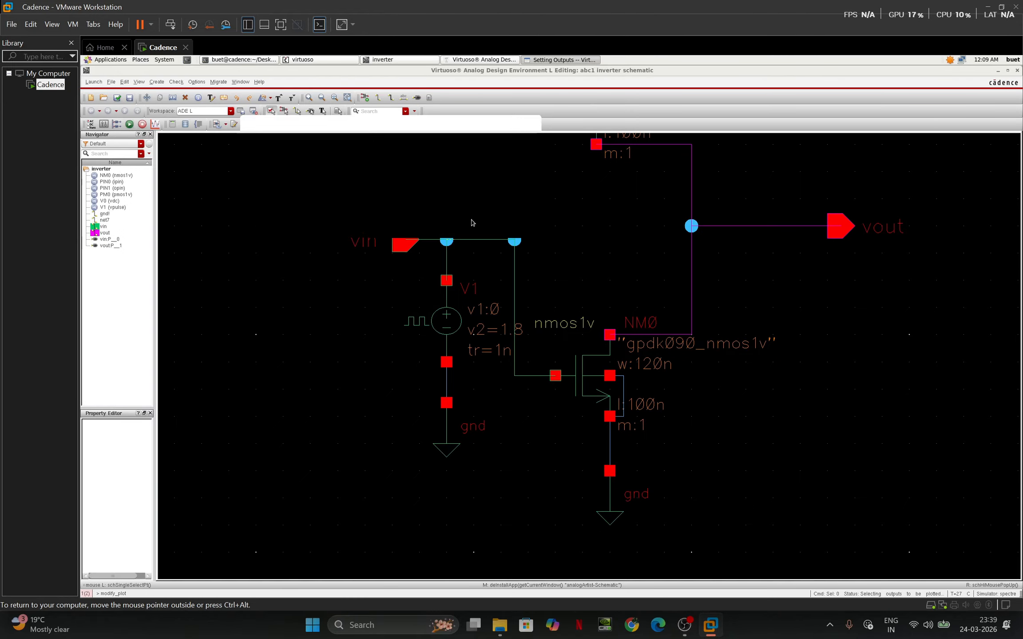
# Netlist and run the transient and dc simulation from the simulation environment window
pyautogui.click(471, 59)
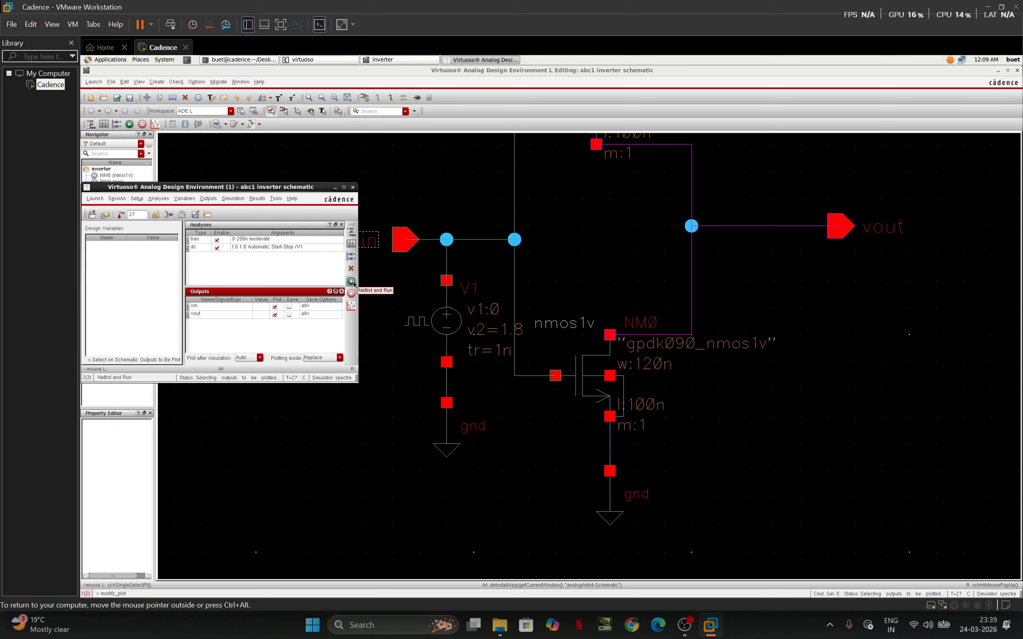
pyautogui.click(217, 200)
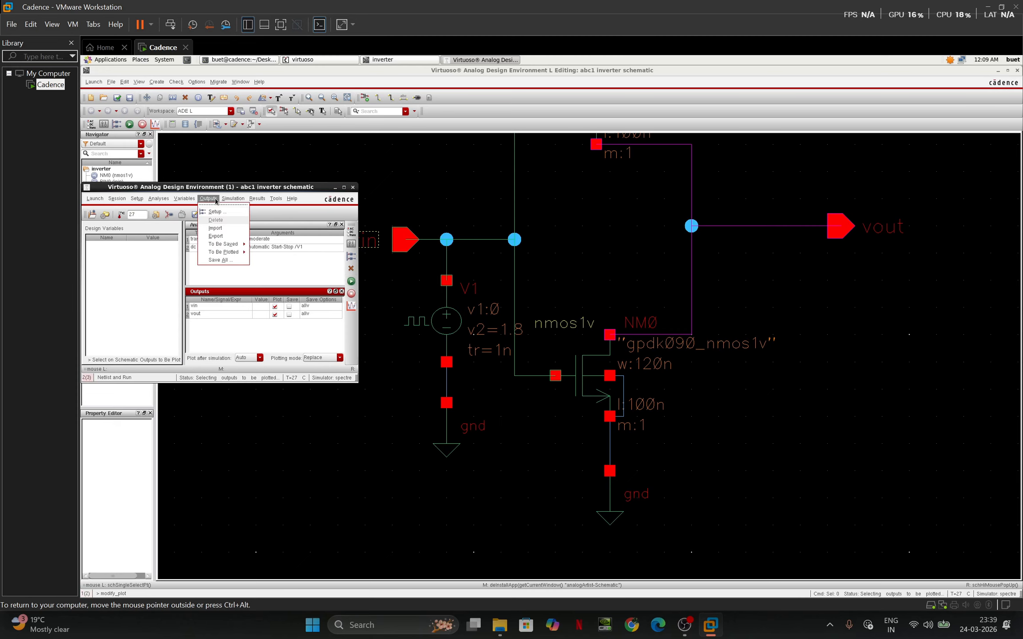
pyautogui.click(234, 213)
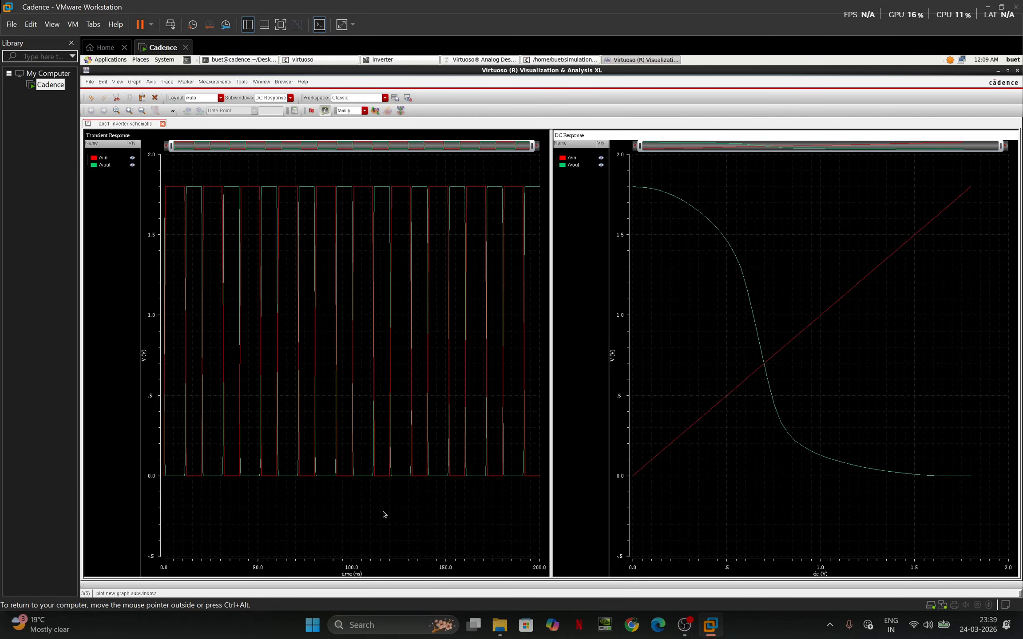
# Split the transient response into separate strips for vin and vout, and minimise the waveform window after viewing it
pyautogui.click(384, 514)
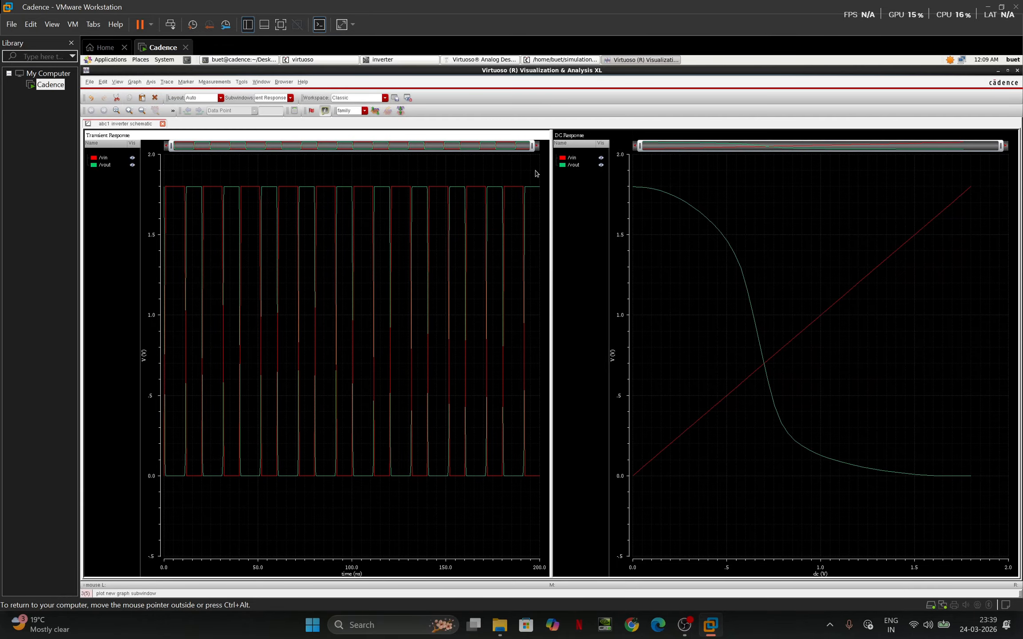
pyautogui.click(376, 110)
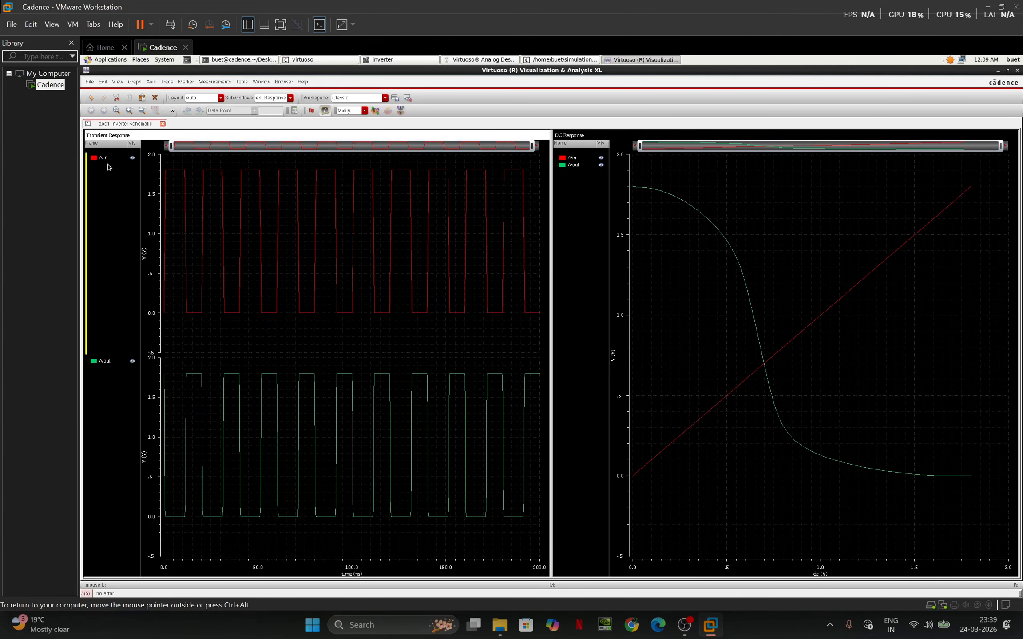
pyautogui.moveTo(205, 292)
pyautogui.click(996, 71)
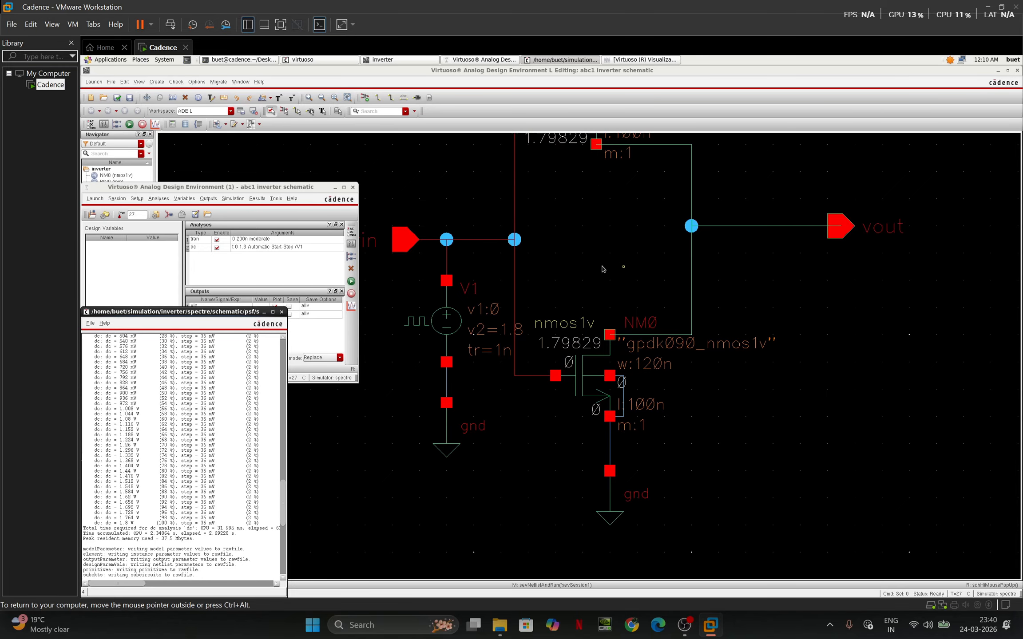
pyautogui.moveTo(684, 625)
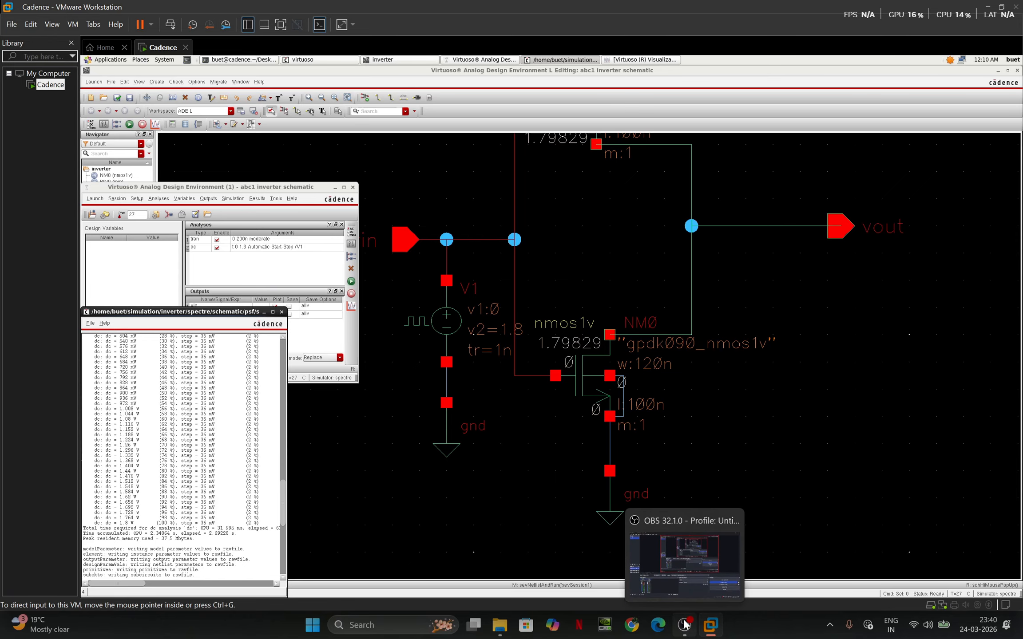